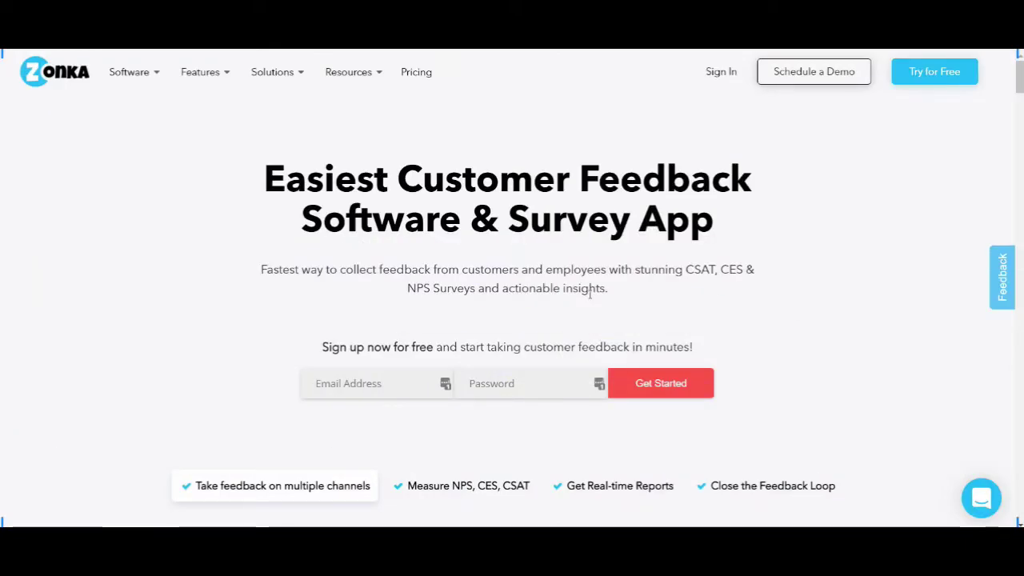
Step: Scroll through the upper feature sections of the Zonka Feedback homepage
{"action": "scroll", "coordinate": [590, 293], "scroll_direction": "down", "scroll_amount": 3}
{"action": "scroll", "coordinate": [590, 297], "scroll_direction": "down", "scroll_amount": 3}
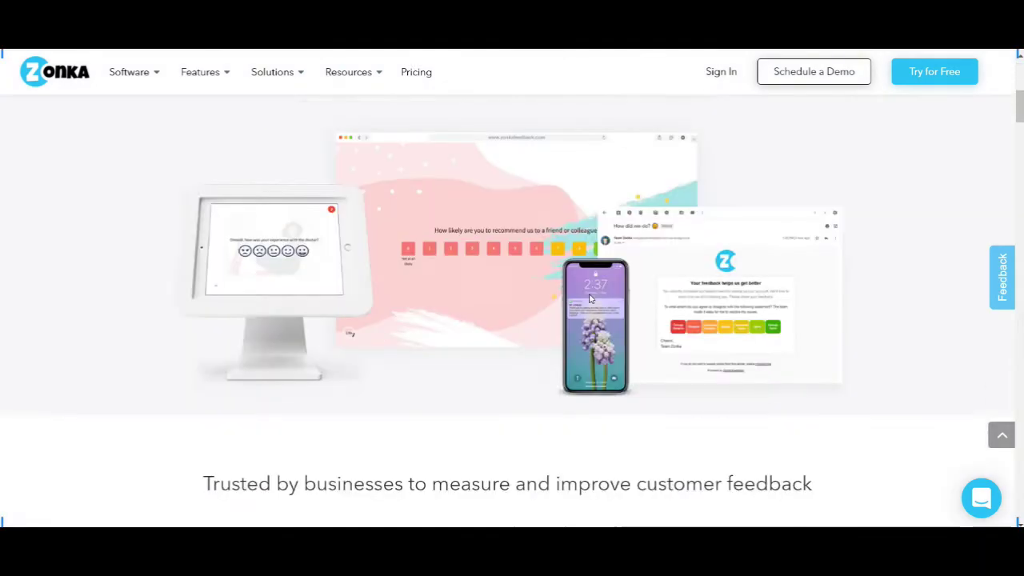
{"action": "scroll", "coordinate": [598, 316], "scroll_direction": "down", "scroll_amount": 2}
{"action": "scroll", "coordinate": [601, 320], "scroll_direction": "down", "scroll_amount": 3}
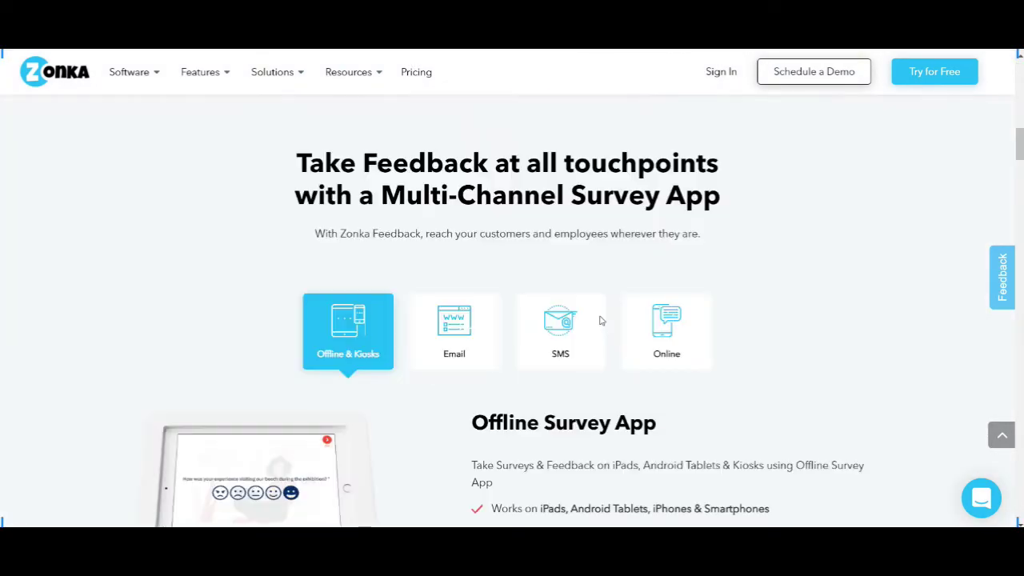
{"action": "scroll", "coordinate": [602, 320], "scroll_direction": "down", "scroll_amount": 3}
{"action": "scroll", "coordinate": [602, 320], "scroll_direction": "down", "scroll_amount": 3}
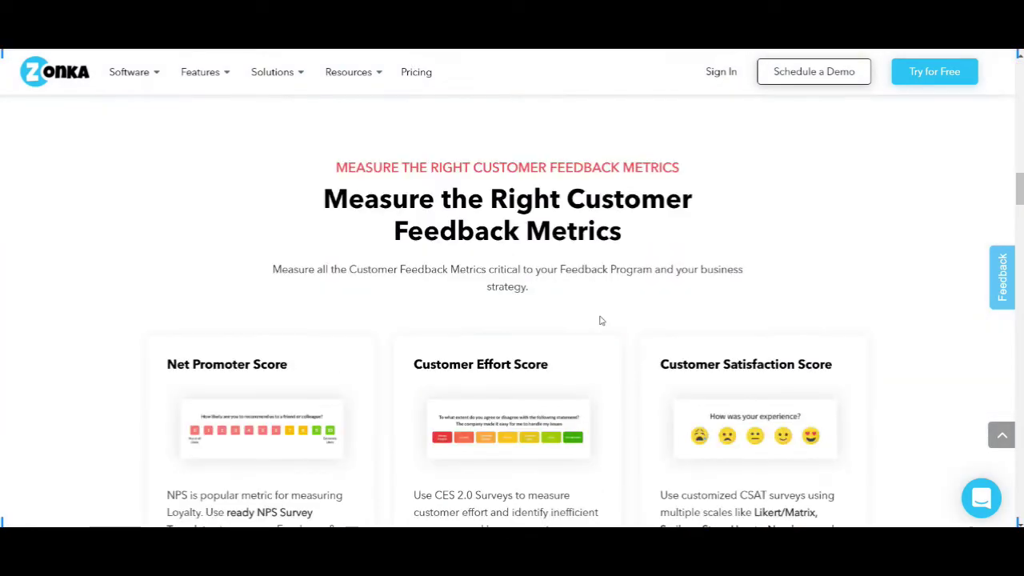
{"action": "scroll", "coordinate": [601, 320], "scroll_direction": "down", "scroll_amount": 3}
{"action": "scroll", "coordinate": [602, 320], "scroll_direction": "down", "scroll_amount": 4}
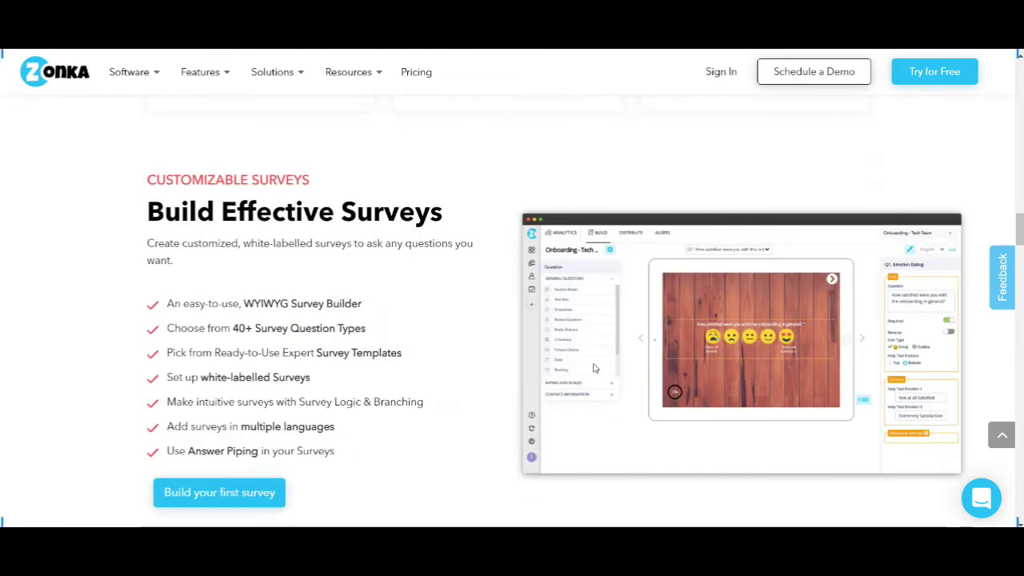
{"action": "scroll", "coordinate": [601, 320], "scroll_direction": "down", "scroll_amount": 5}
{"action": "scroll", "coordinate": [595, 332], "scroll_direction": "down", "scroll_amount": 5}
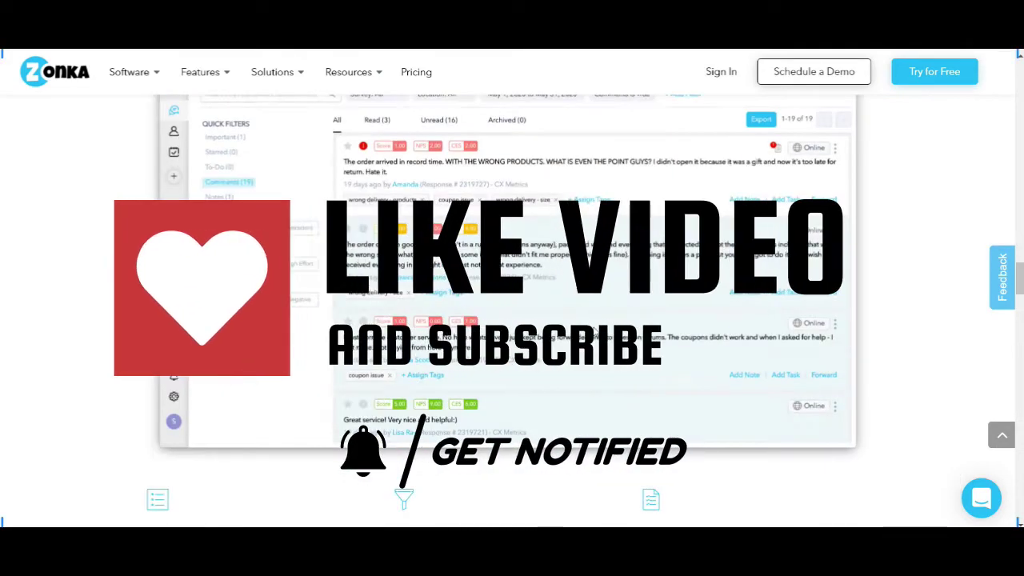
{"action": "scroll", "coordinate": [591, 376], "scroll_direction": "down", "scroll_amount": 4}
Step: Continue down to the dark footer links, then go to the sign-in page
{"action": "scroll", "coordinate": [590, 385], "scroll_direction": "down", "scroll_amount": 4}
{"action": "scroll", "coordinate": [588, 400], "scroll_direction": "down", "scroll_amount": 5}
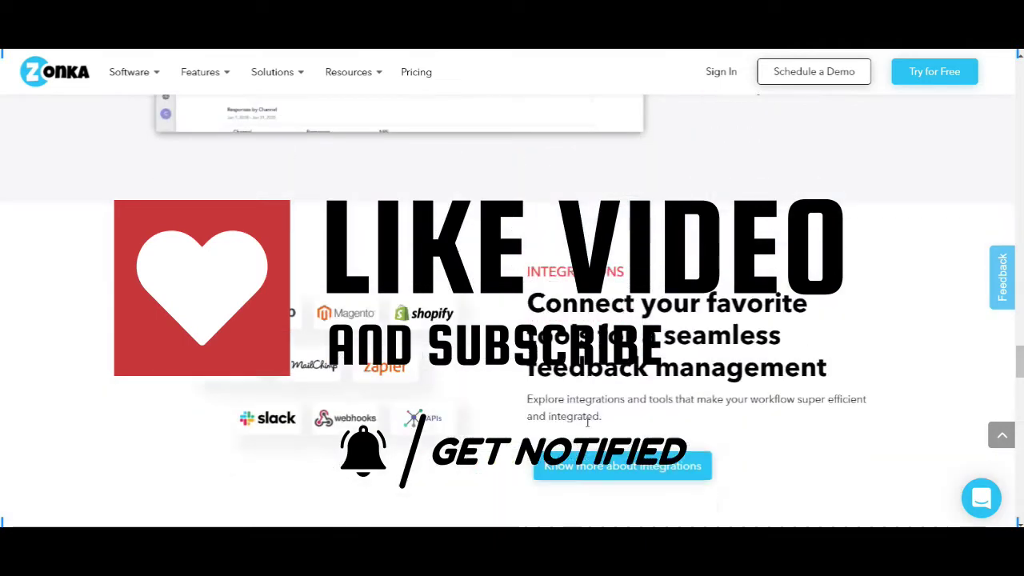
{"action": "scroll", "coordinate": [590, 428], "scroll_direction": "down", "scroll_amount": 5}
{"action": "scroll", "coordinate": [590, 427], "scroll_direction": "down", "scroll_amount": 4}
{"action": "scroll", "coordinate": [589, 428], "scroll_direction": "down", "scroll_amount": 1}
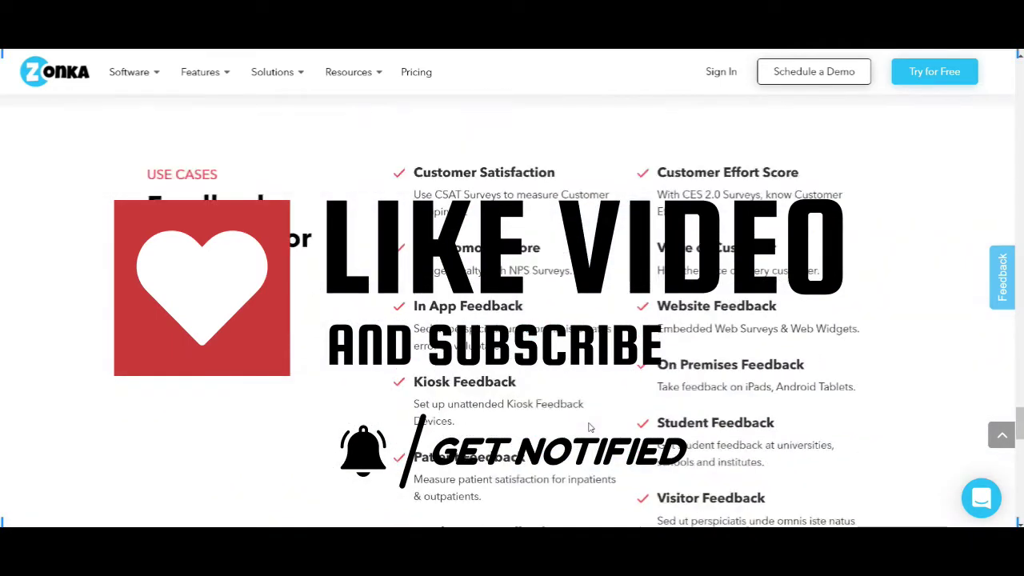
{"action": "scroll", "coordinate": [590, 427], "scroll_direction": "down", "scroll_amount": 2}
{"action": "scroll", "coordinate": [590, 427], "scroll_direction": "down", "scroll_amount": 2}
{"action": "scroll", "coordinate": [590, 427], "scroll_direction": "down", "scroll_amount": 2}
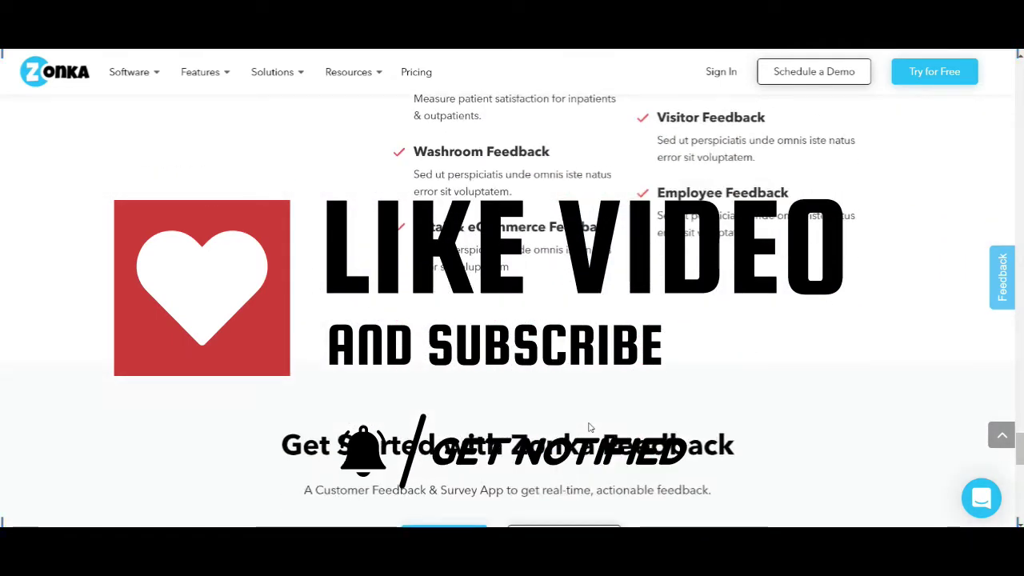
{"action": "scroll", "coordinate": [588, 424], "scroll_direction": "down", "scroll_amount": 5}
{"action": "scroll", "coordinate": [588, 422], "scroll_direction": "down", "scroll_amount": 4}
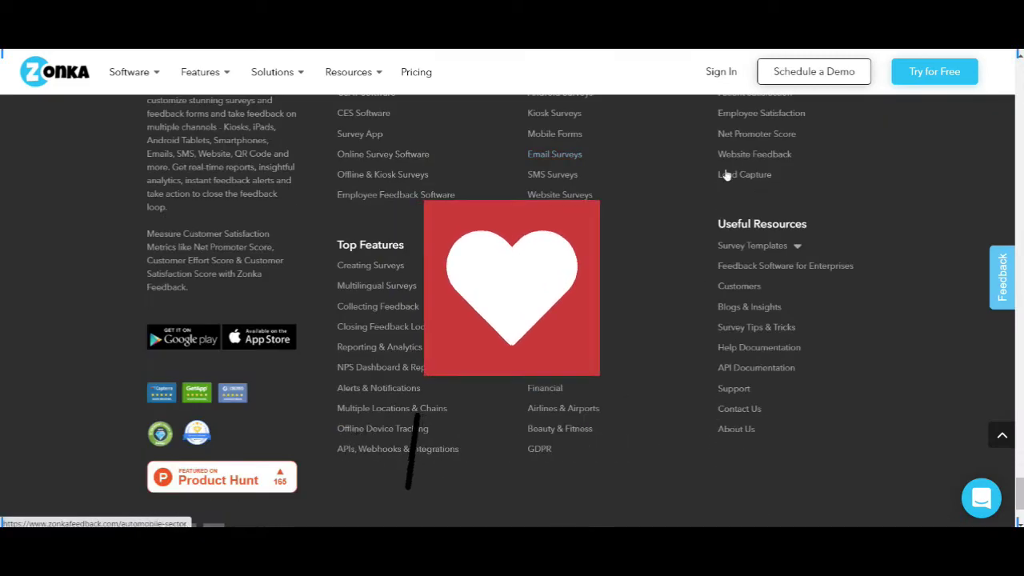
{"action": "left_click", "coordinate": [717, 73]}
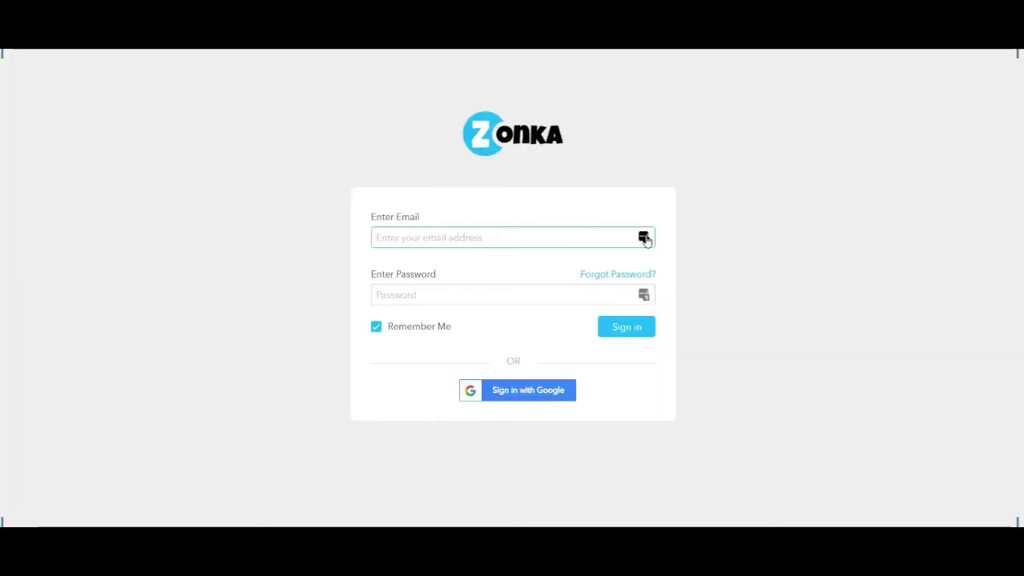
Step: Sign in using the saved LastPass login, completing the email field before submitting
{"action": "left_click", "coordinate": [644, 238]}
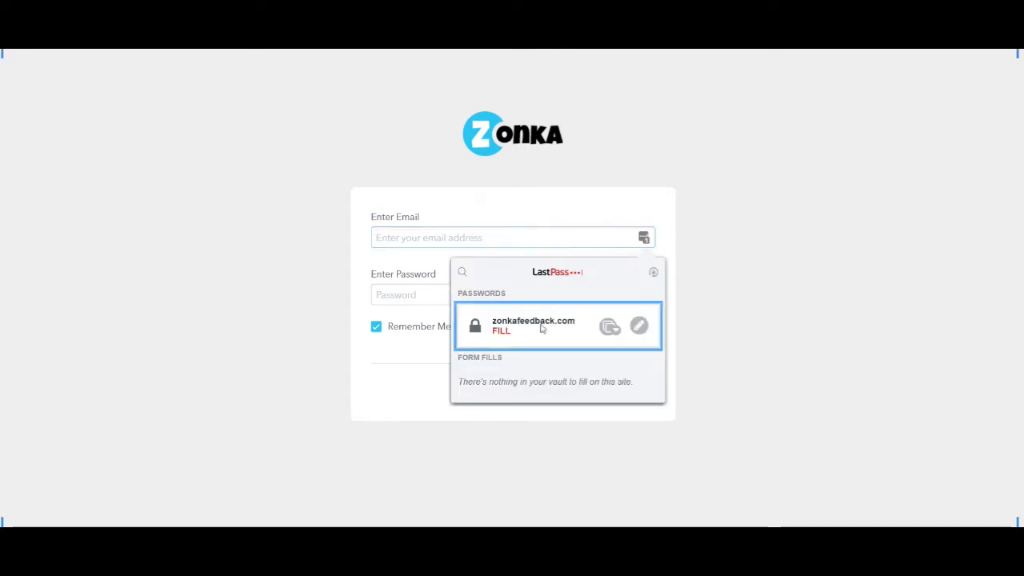
{"action": "left_click", "coordinate": [541, 330]}
{"action": "type", "text": "hi"}
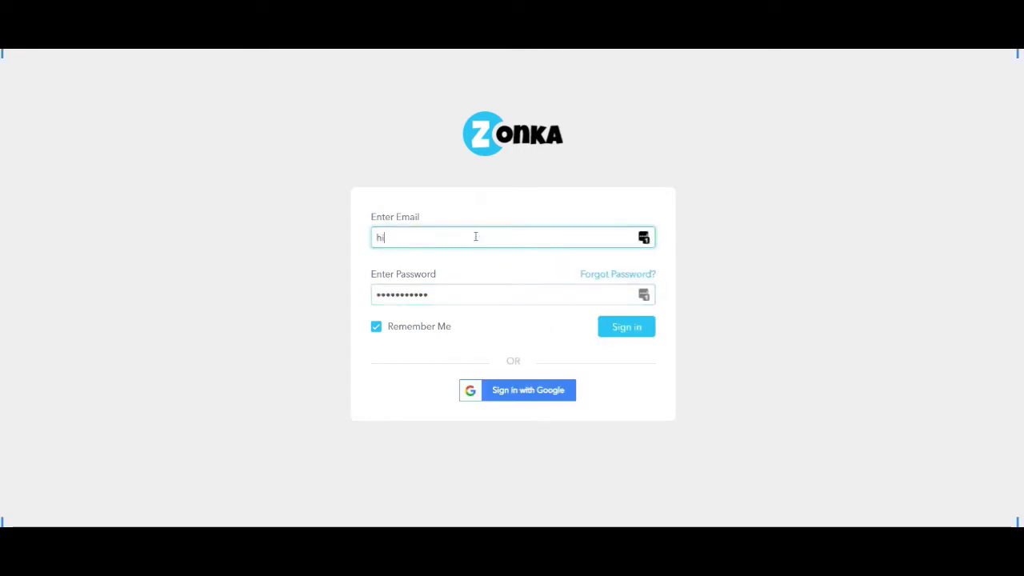
{"action": "type", "text": "n.com"}
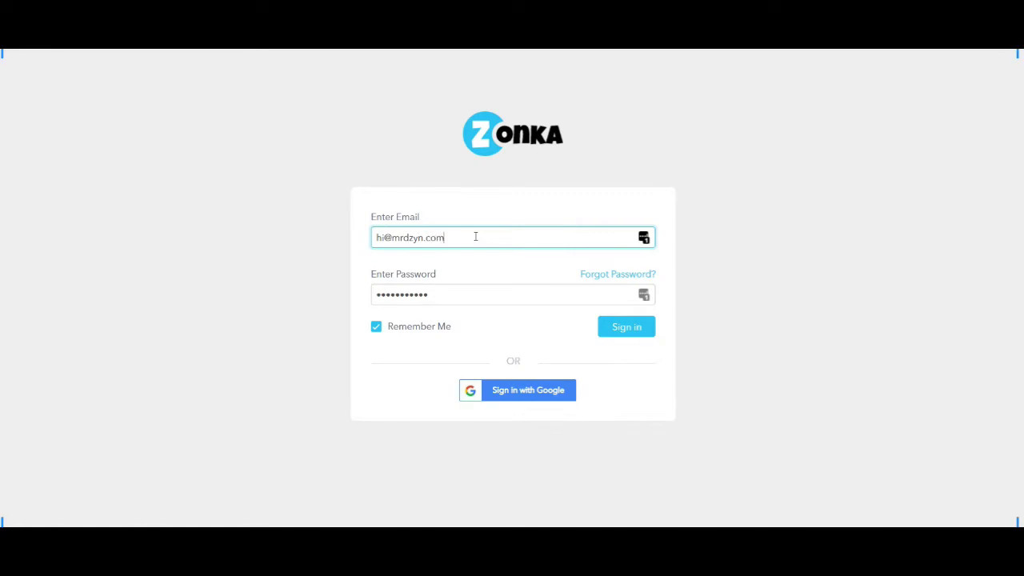
{"action": "key", "text": "Return"}
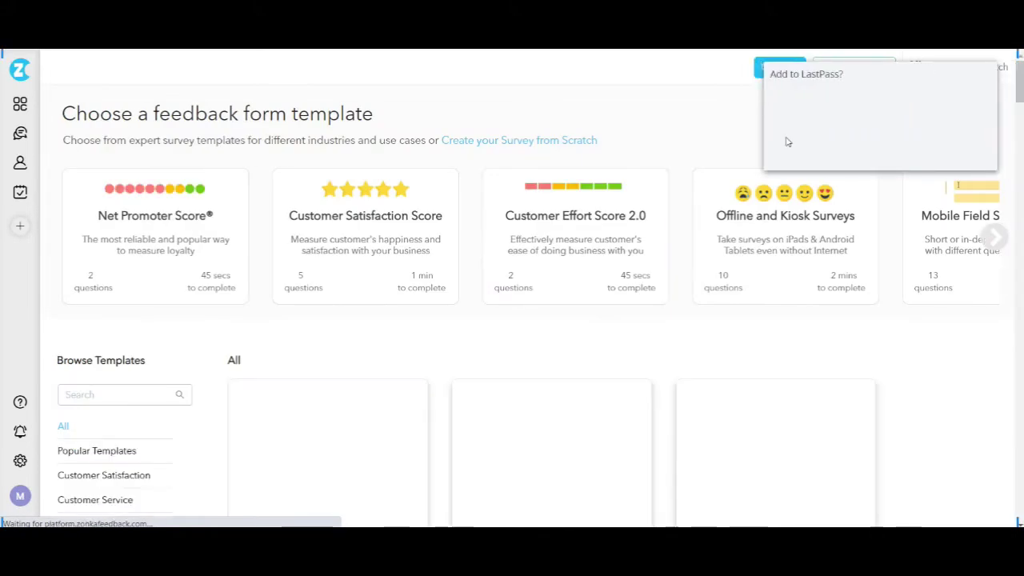
Step: Save the login to the password manager and browse the featured templates, including Mobile Field Service Forms
{"action": "left_click", "coordinate": [960, 151]}
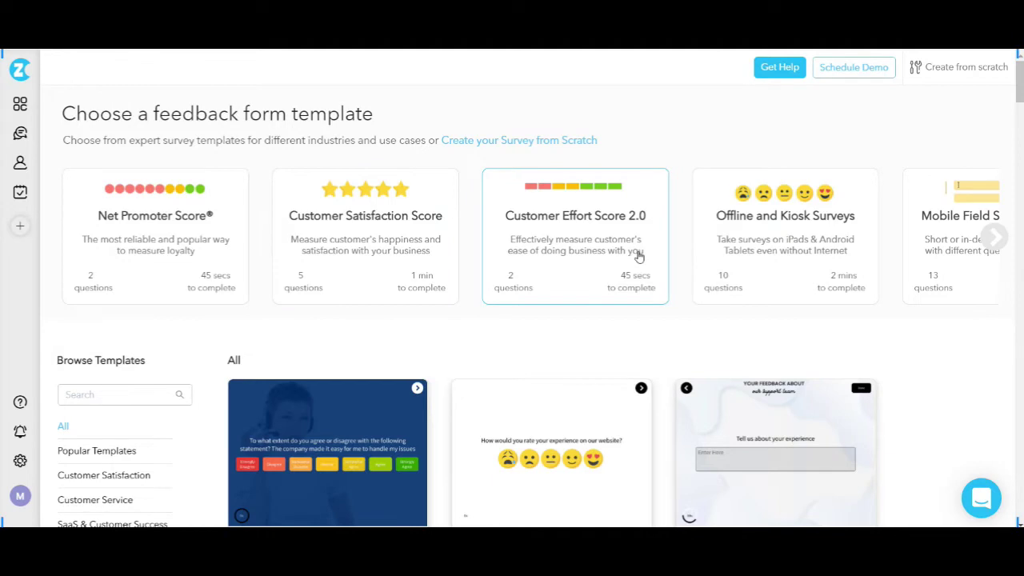
{"action": "left_click", "coordinate": [995, 235]}
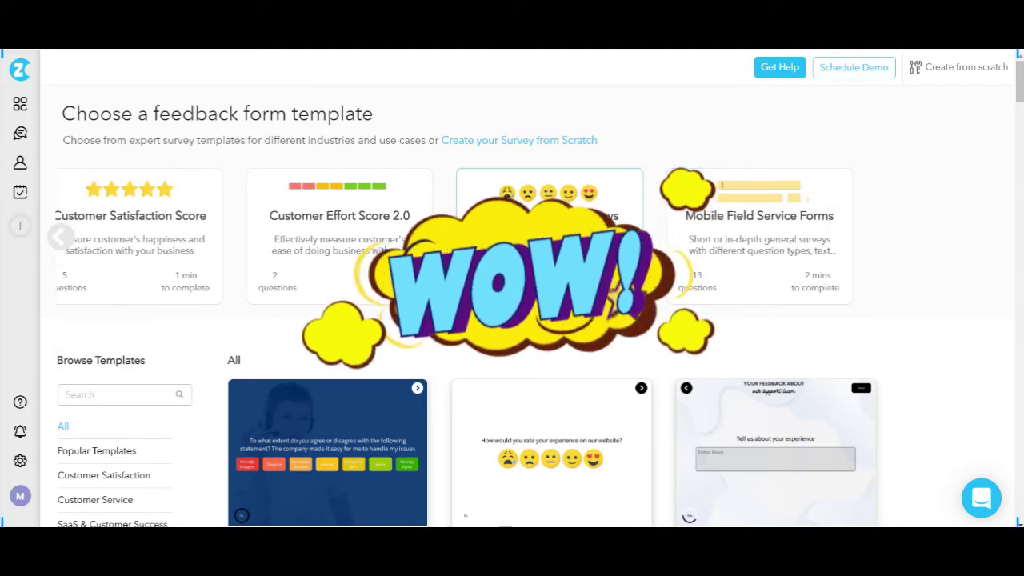
{"action": "scroll", "coordinate": [461, 357], "scroll_direction": "down", "scroll_amount": 2}
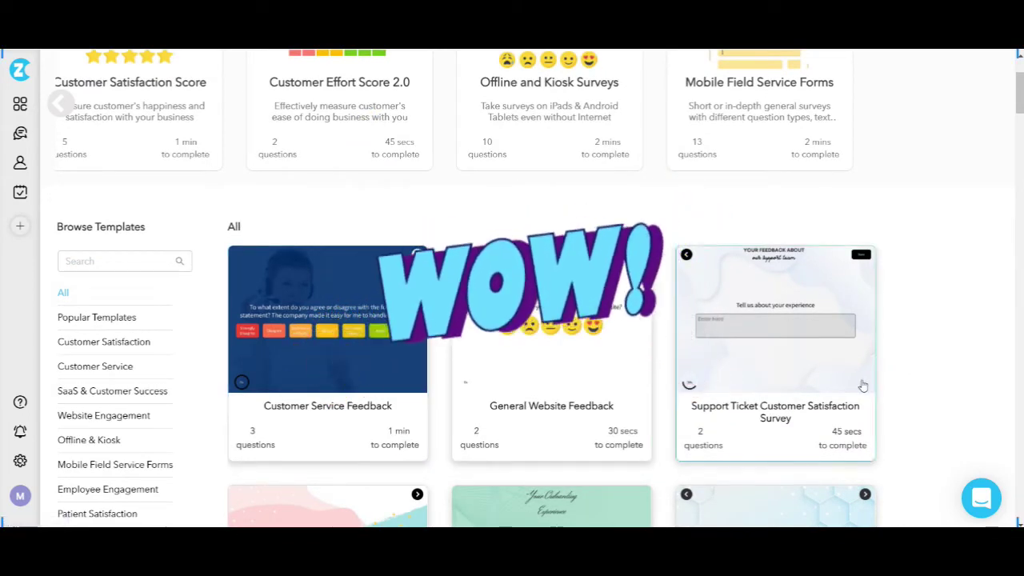
{"action": "scroll", "coordinate": [861, 386], "scroll_direction": "down", "scroll_amount": 3}
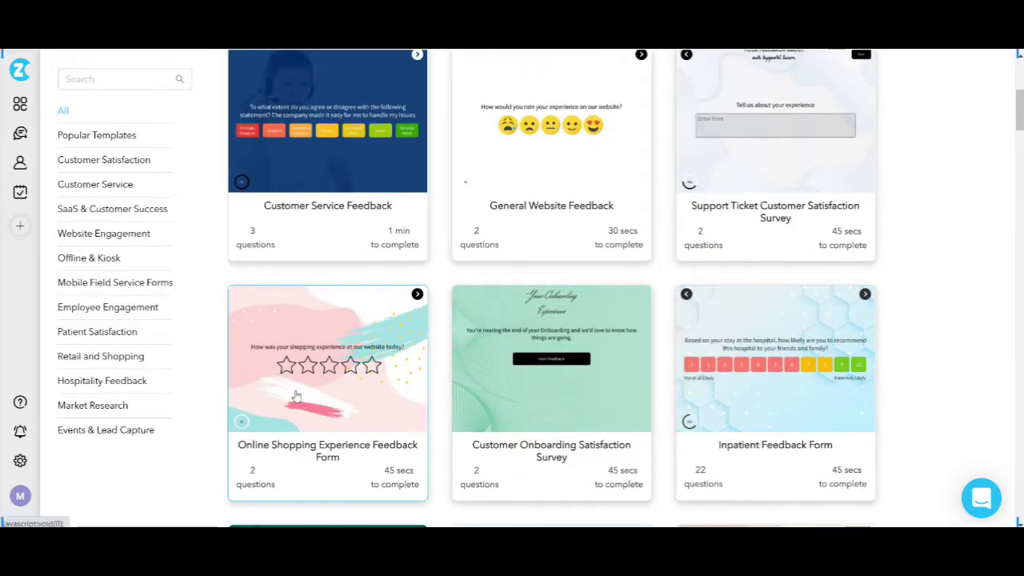
{"action": "scroll", "coordinate": [294, 394], "scroll_direction": "down", "scroll_amount": 4}
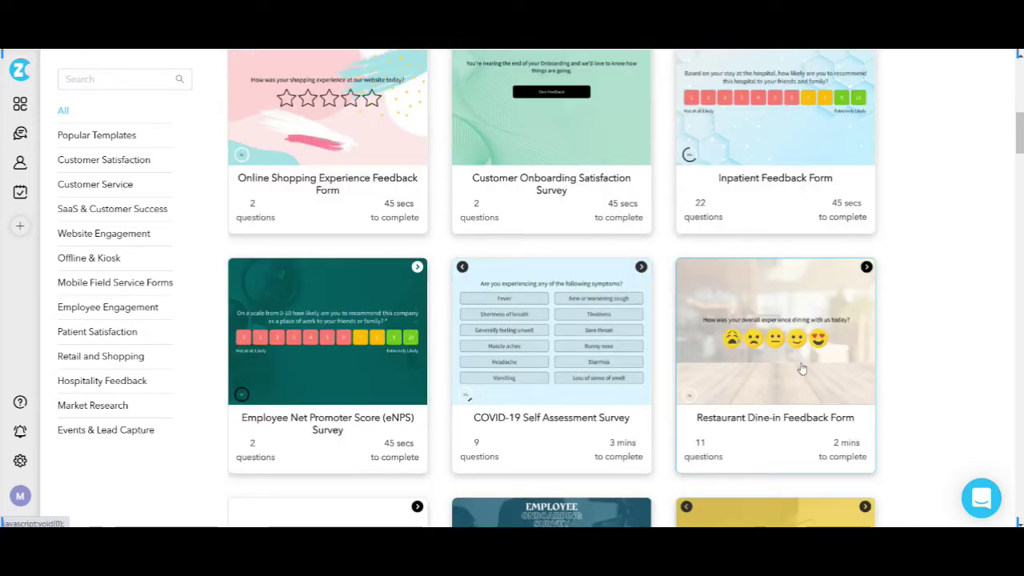
Step: Scroll the template gallery down to the delivery, lead-capture and restaurant feedback templates
{"action": "scroll", "coordinate": [802, 368], "scroll_direction": "down", "scroll_amount": 2}
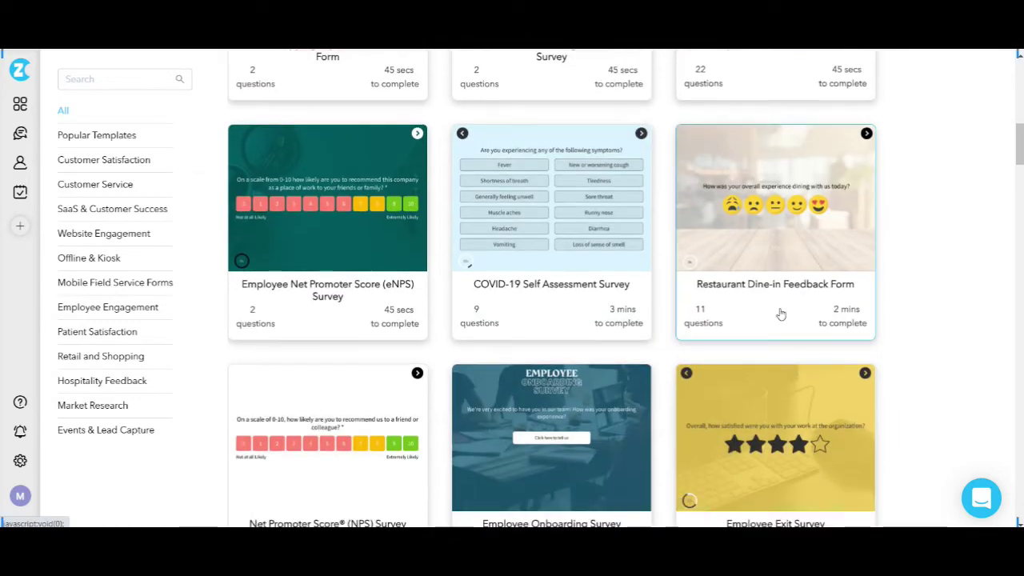
{"action": "scroll", "coordinate": [781, 315], "scroll_direction": "down", "scroll_amount": 3}
{"action": "scroll", "coordinate": [361, 309], "scroll_direction": "down", "scroll_amount": 1}
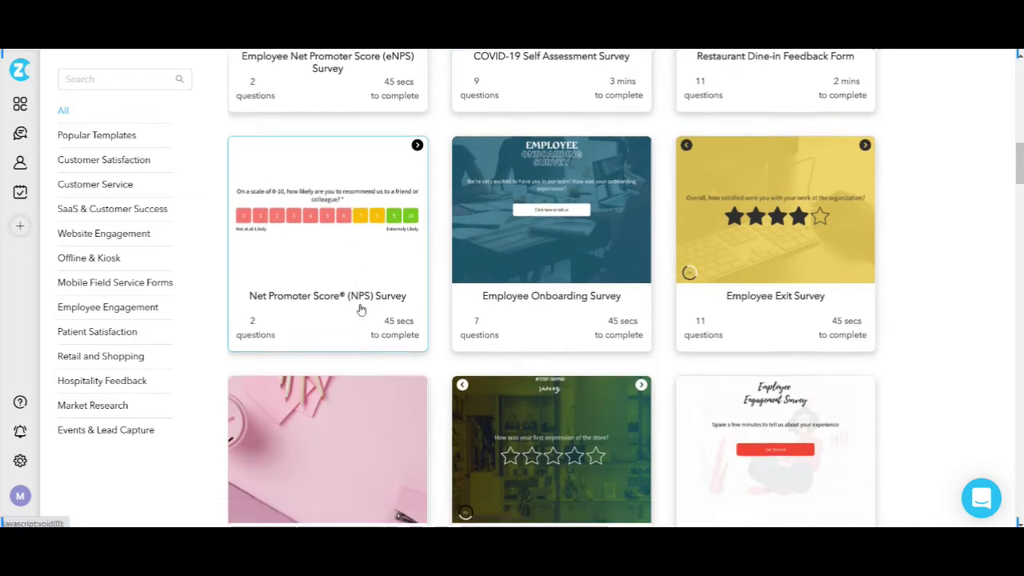
{"action": "scroll", "coordinate": [361, 312], "scroll_direction": "down", "scroll_amount": 2}
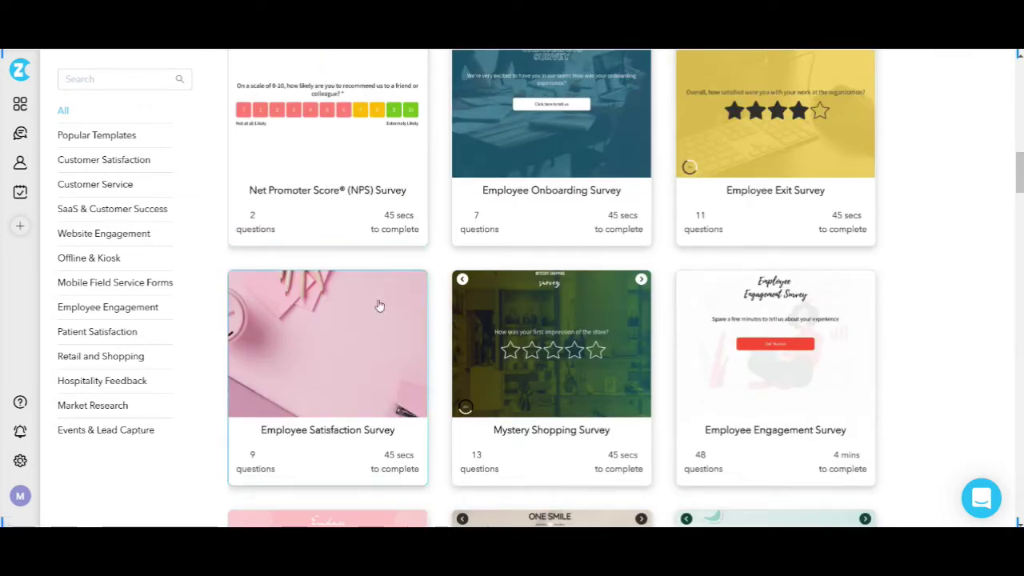
{"action": "scroll", "coordinate": [526, 355], "scroll_direction": "down", "scroll_amount": 3}
{"action": "scroll", "coordinate": [524, 356], "scroll_direction": "down", "scroll_amount": 3}
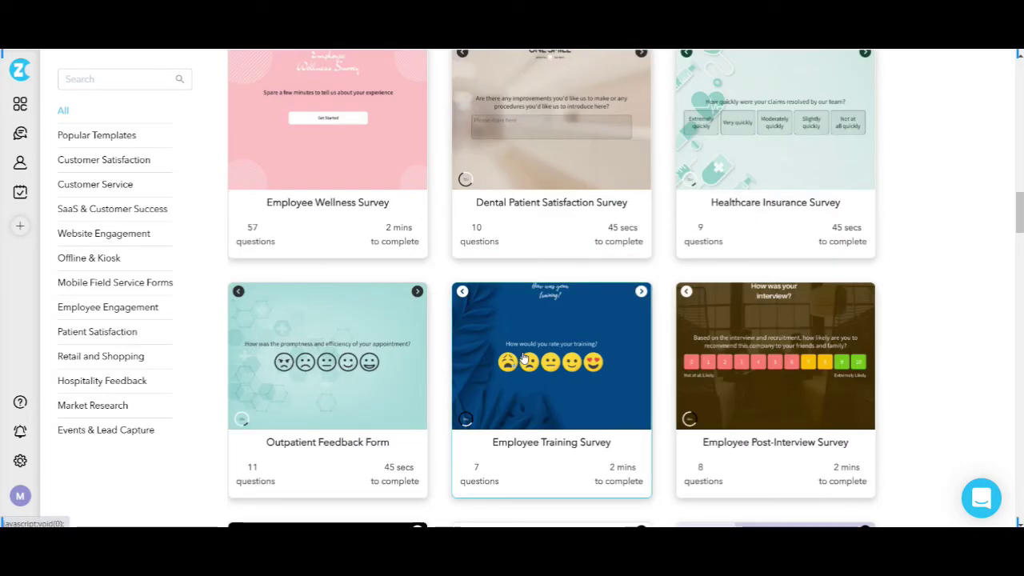
{"action": "scroll", "coordinate": [524, 359], "scroll_direction": "down", "scroll_amount": 3}
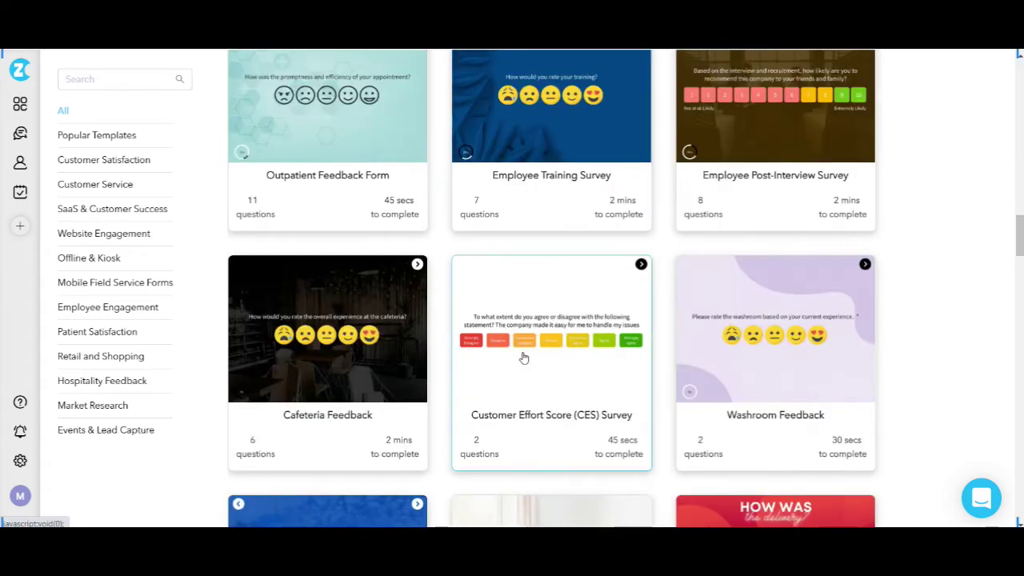
{"action": "scroll", "coordinate": [524, 357], "scroll_direction": "down", "scroll_amount": 4}
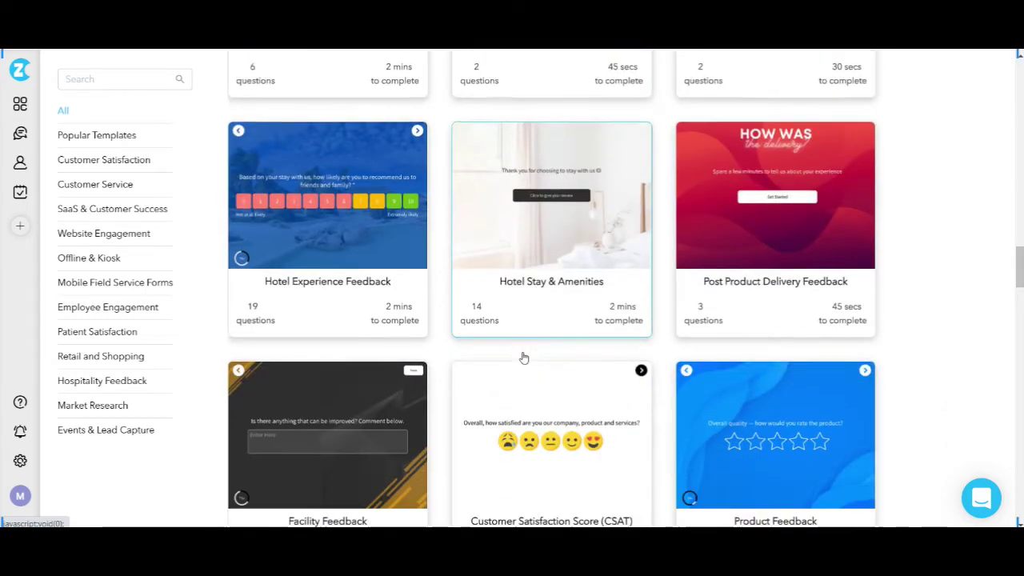
{"action": "scroll", "coordinate": [524, 358], "scroll_direction": "down", "scroll_amount": 3}
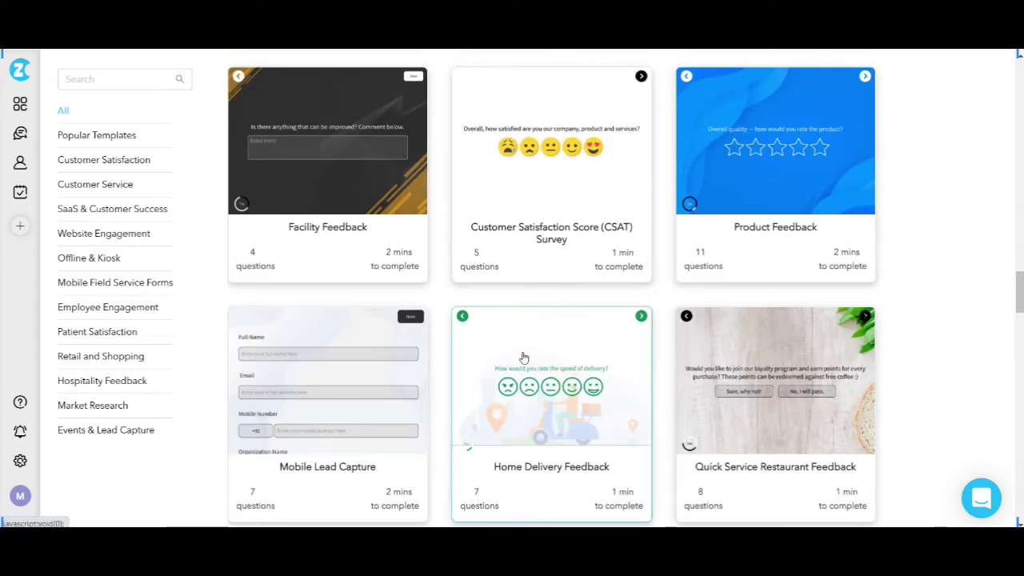
Step: Filter to Customer Service templates and preview the Customer Service Feedback template
{"action": "left_click", "coordinate": [124, 186]}
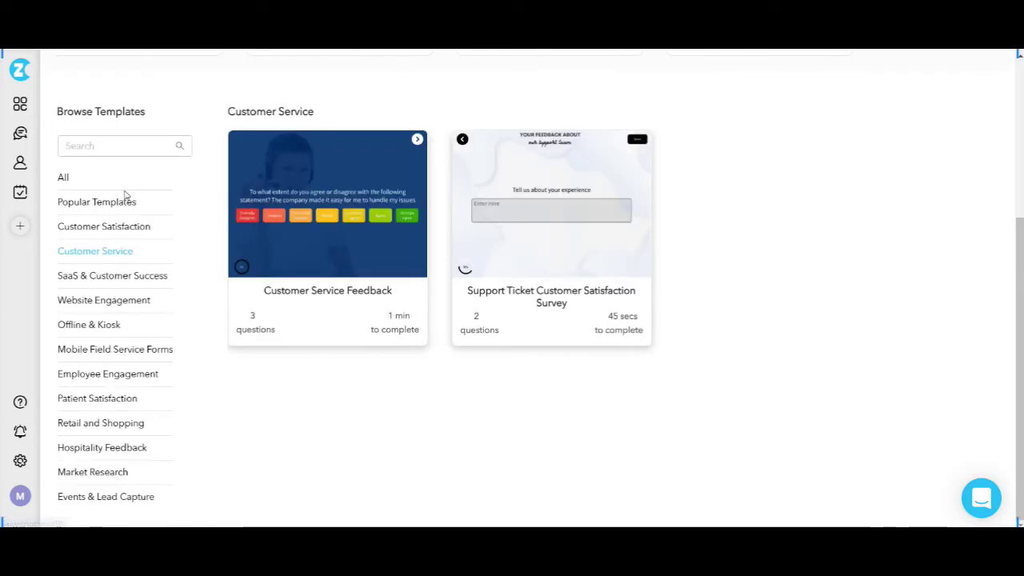
{"action": "left_click", "coordinate": [380, 223]}
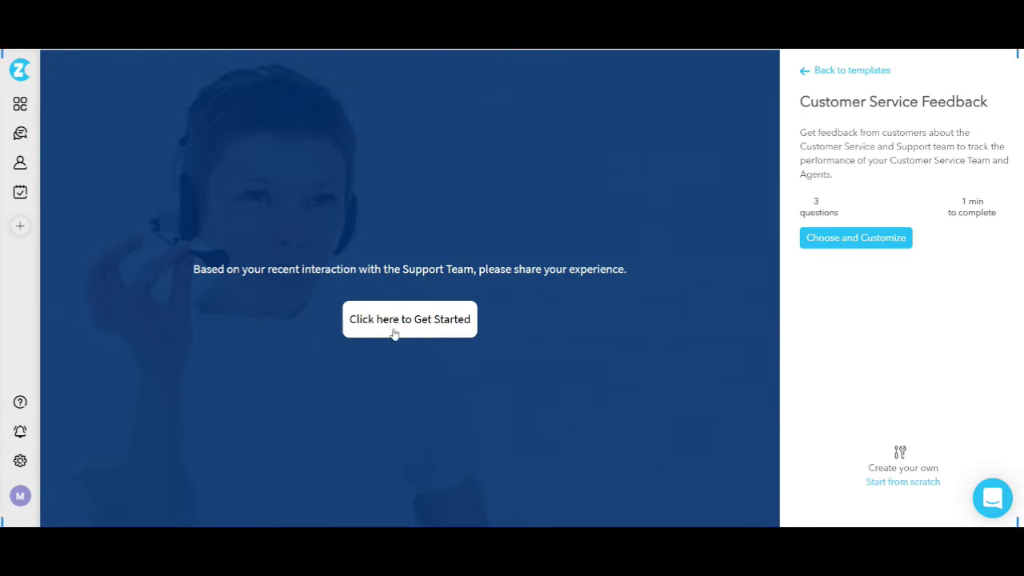
Step: Preview the template's three questions, then build a survey from it with Choose and Customize
{"action": "left_click", "coordinate": [394, 334]}
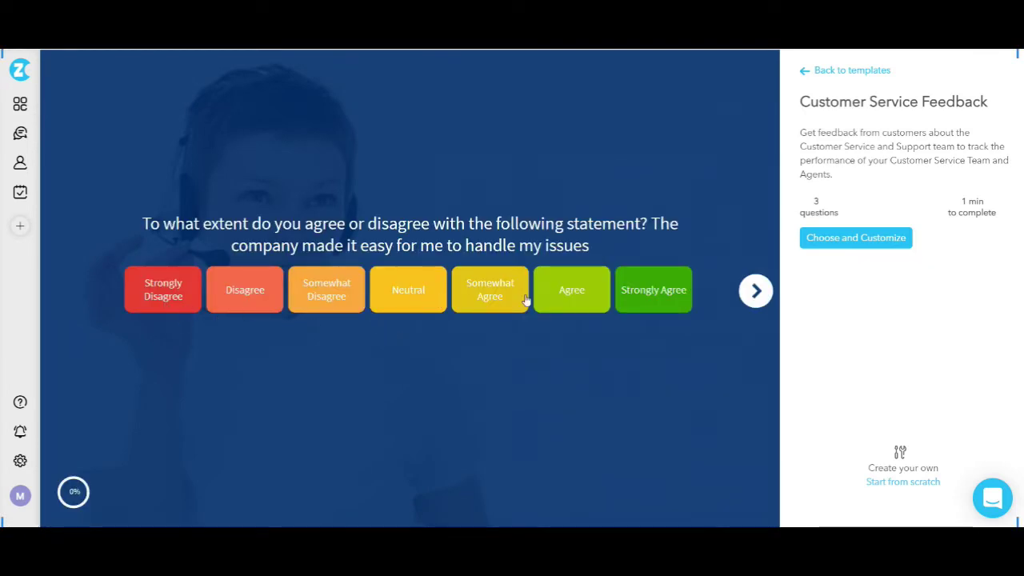
{"action": "left_click", "coordinate": [756, 293]}
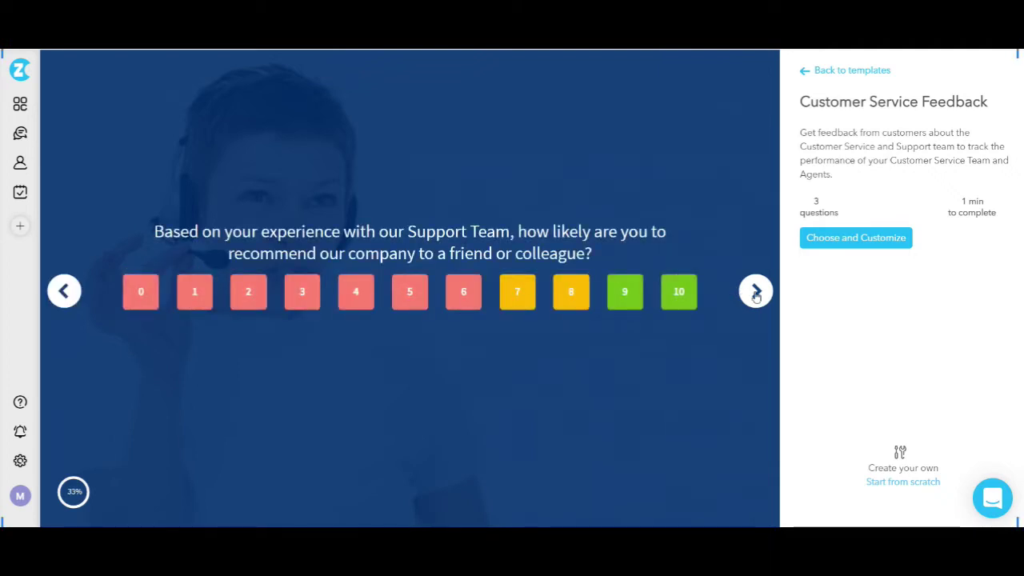
{"action": "left_click", "coordinate": [751, 293]}
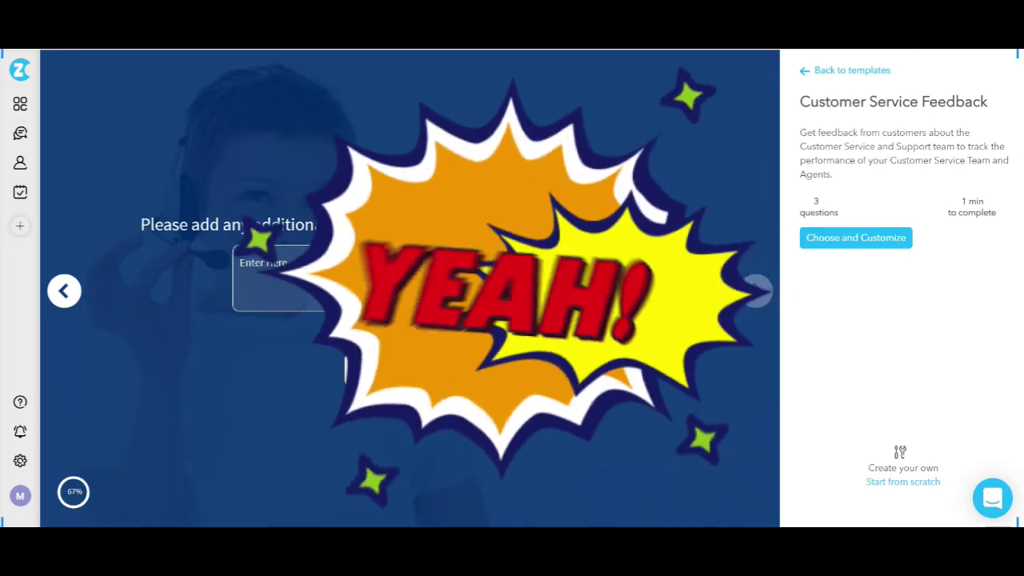
{"action": "left_click", "coordinate": [833, 237]}
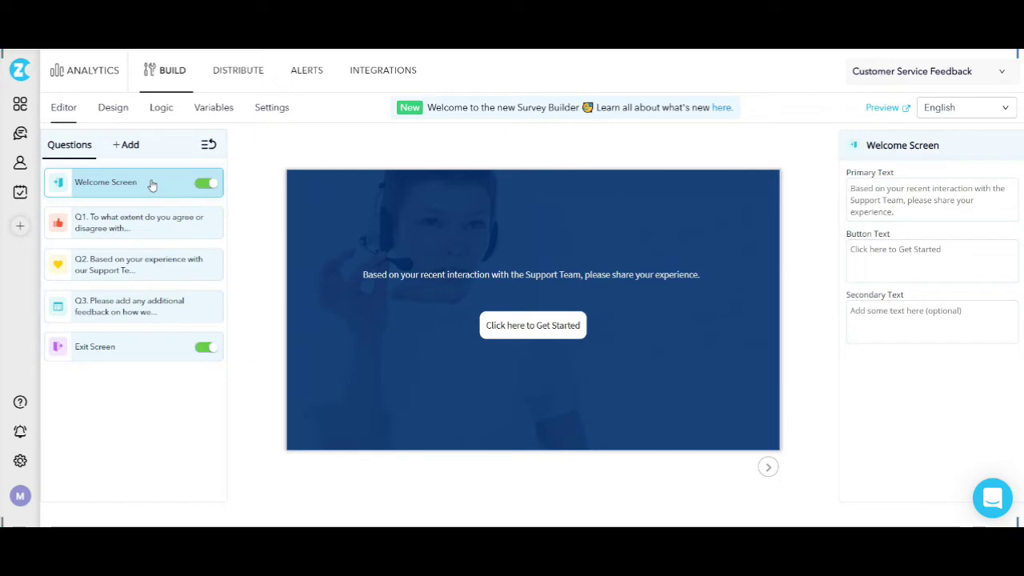
{"action": "mouse_move", "coordinate": [132, 306]}
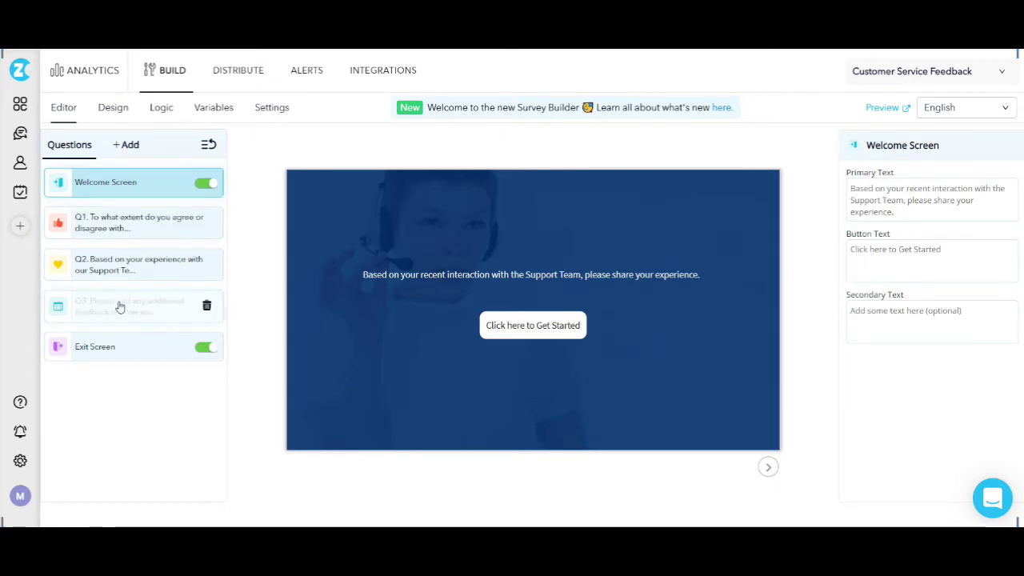
Step: Show the General Questions list of addable question types in the Editor panel
{"action": "left_click", "coordinate": [128, 146]}
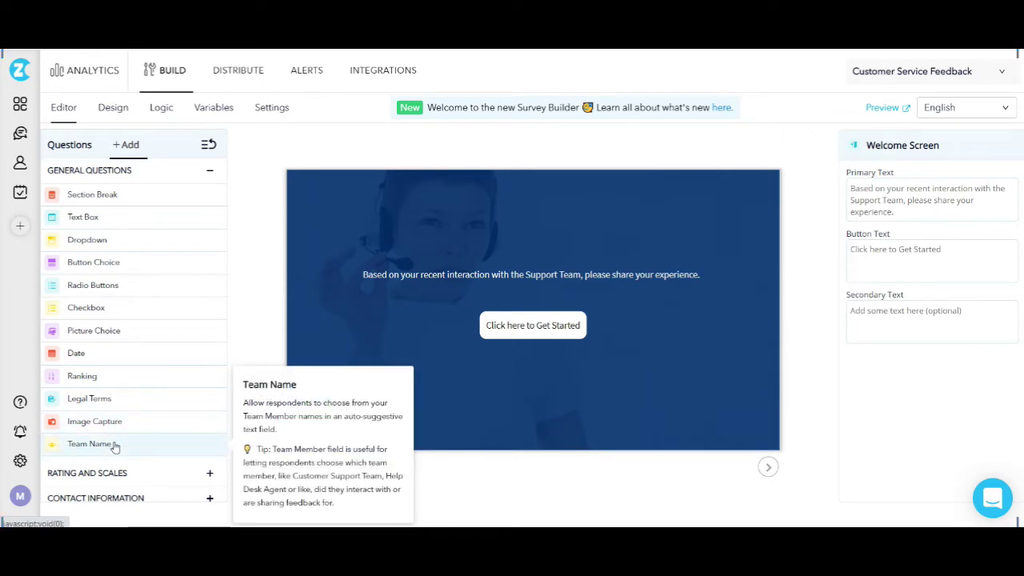
Step: Review the Rating and Scales and Contact Information question types, then view Design settings
{"action": "left_click", "coordinate": [112, 472]}
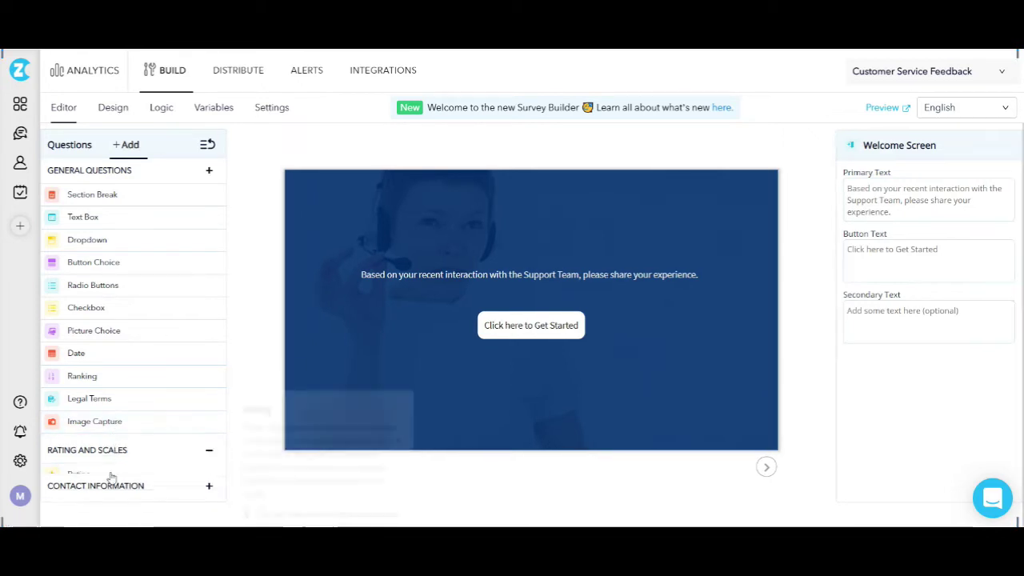
{"action": "mouse_move", "coordinate": [78, 241]}
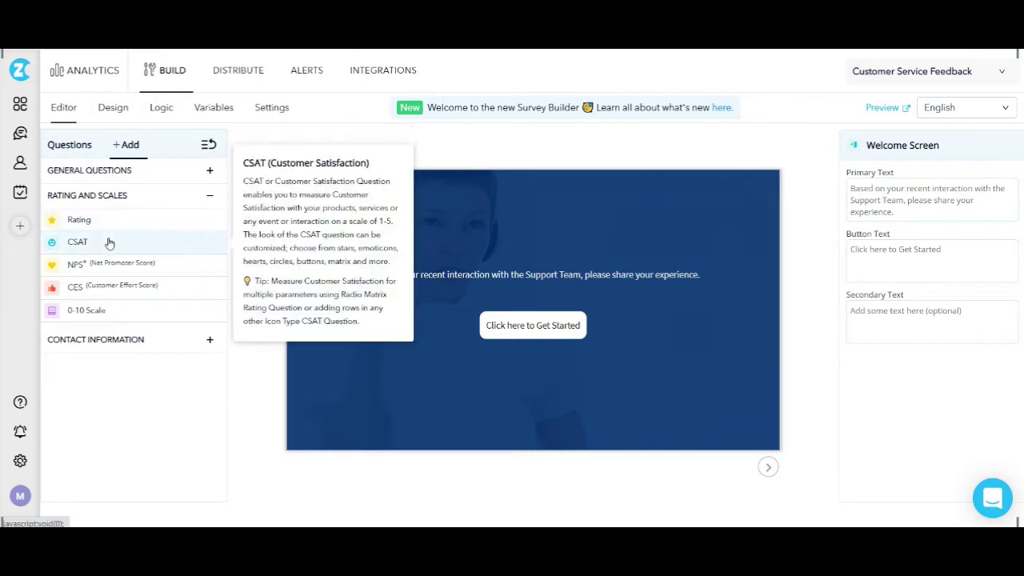
{"action": "left_click", "coordinate": [105, 339]}
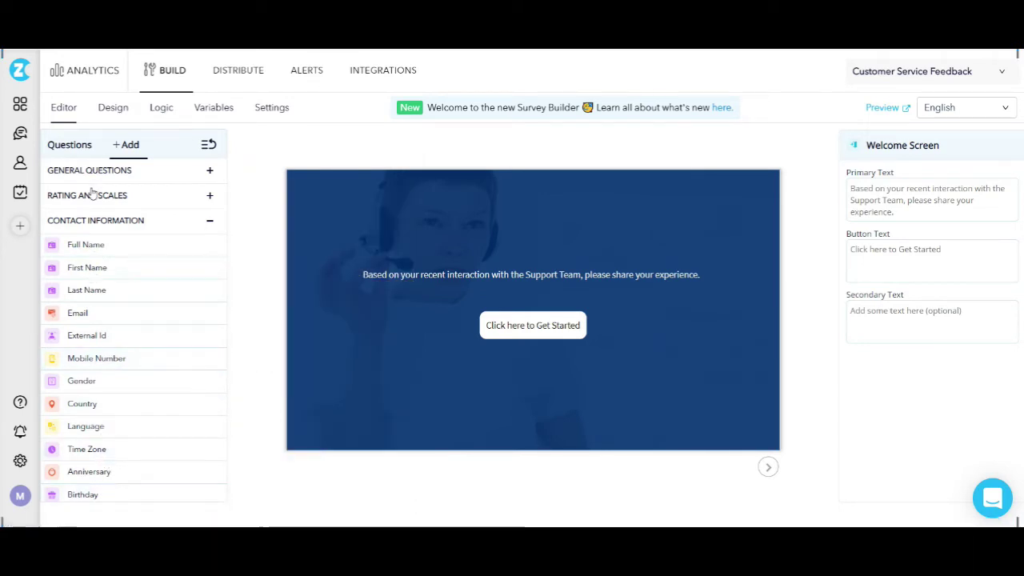
{"action": "left_click", "coordinate": [110, 113]}
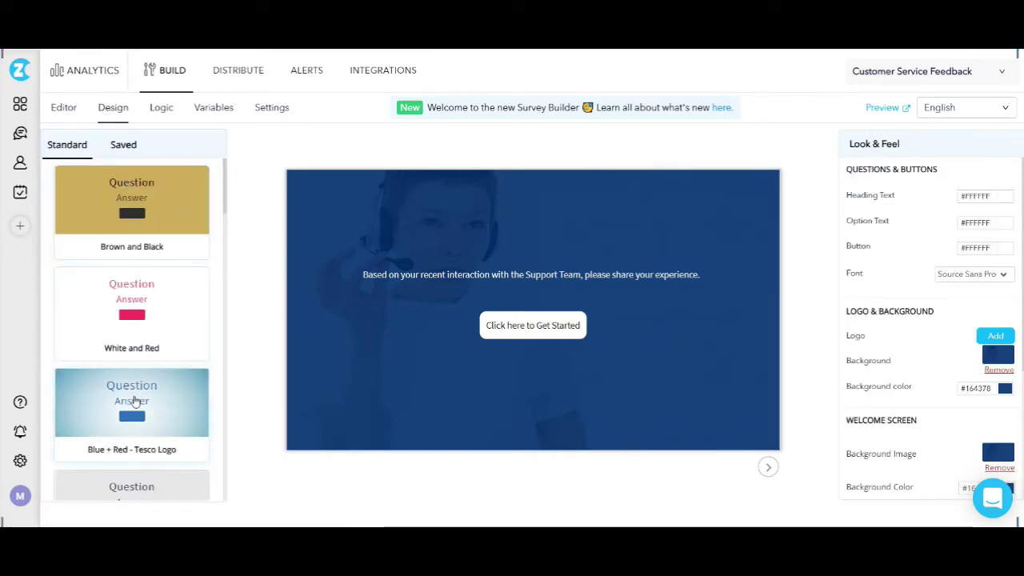
Step: Browse the standard themes down to Deep Purple Rose and back to the top
{"action": "scroll", "coordinate": [134, 402], "scroll_direction": "down", "scroll_amount": 1}
{"action": "scroll", "coordinate": [134, 402], "scroll_direction": "down", "scroll_amount": 1}
{"action": "scroll", "coordinate": [135, 403], "scroll_direction": "down", "scroll_amount": 2}
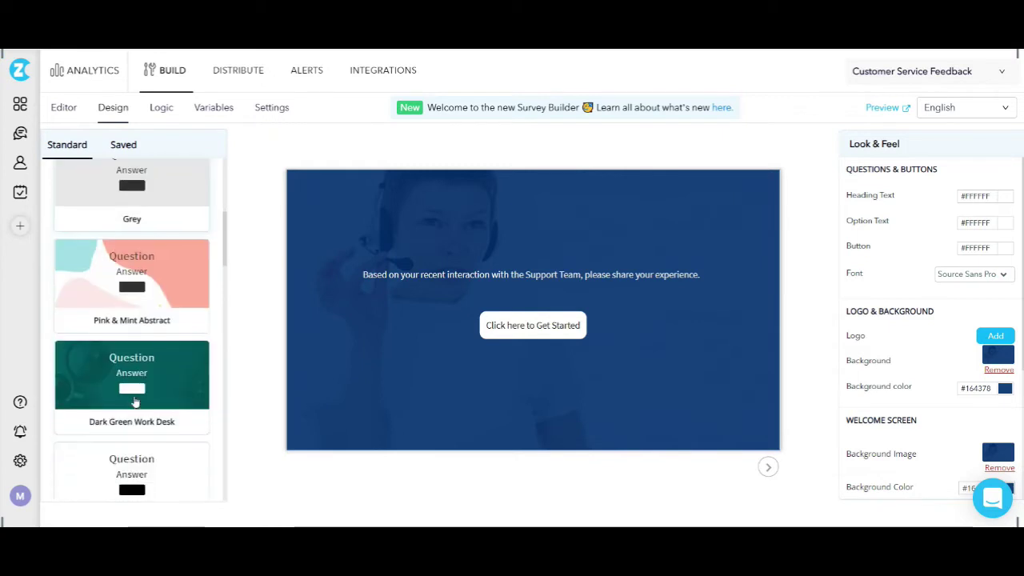
{"action": "scroll", "coordinate": [135, 403], "scroll_direction": "down", "scroll_amount": 1}
{"action": "scroll", "coordinate": [134, 402], "scroll_direction": "down", "scroll_amount": 2}
{"action": "scroll", "coordinate": [135, 403], "scroll_direction": "down", "scroll_amount": 2}
{"action": "scroll", "coordinate": [134, 403], "scroll_direction": "down", "scroll_amount": 1}
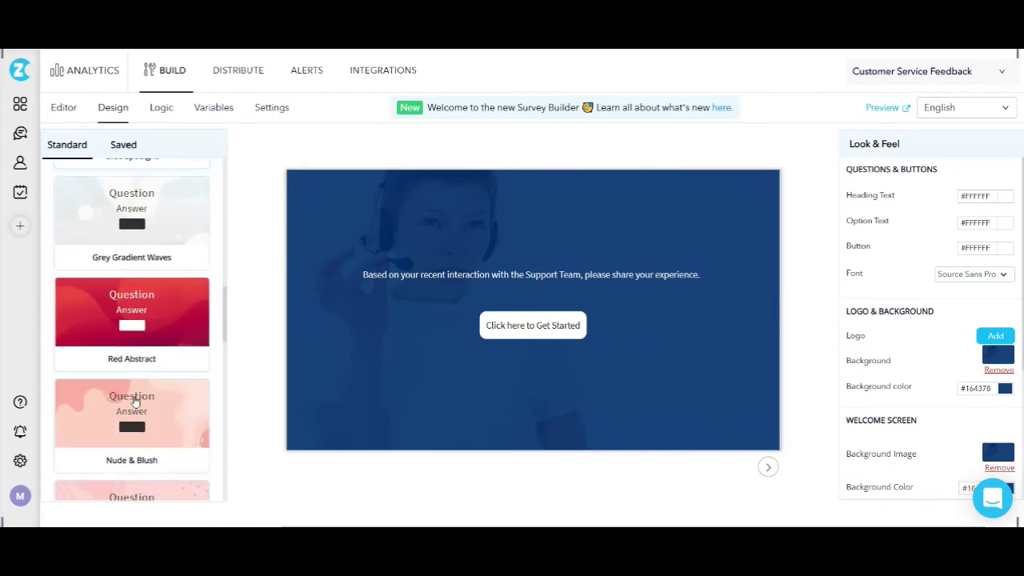
{"action": "scroll", "coordinate": [135, 402], "scroll_direction": "down", "scroll_amount": 2}
{"action": "scroll", "coordinate": [135, 403], "scroll_direction": "down", "scroll_amount": 1}
{"action": "scroll", "coordinate": [135, 403], "scroll_direction": "down", "scroll_amount": 2}
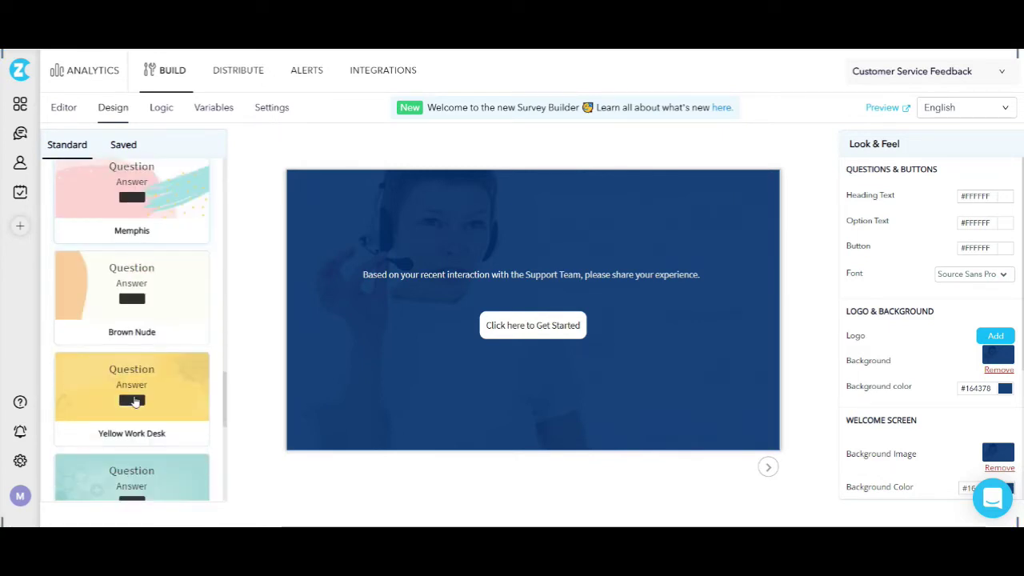
{"action": "scroll", "coordinate": [134, 402], "scroll_direction": "down", "scroll_amount": 2}
{"action": "scroll", "coordinate": [135, 402], "scroll_direction": "down", "scroll_amount": 1}
{"action": "scroll", "coordinate": [135, 402], "scroll_direction": "down", "scroll_amount": 2}
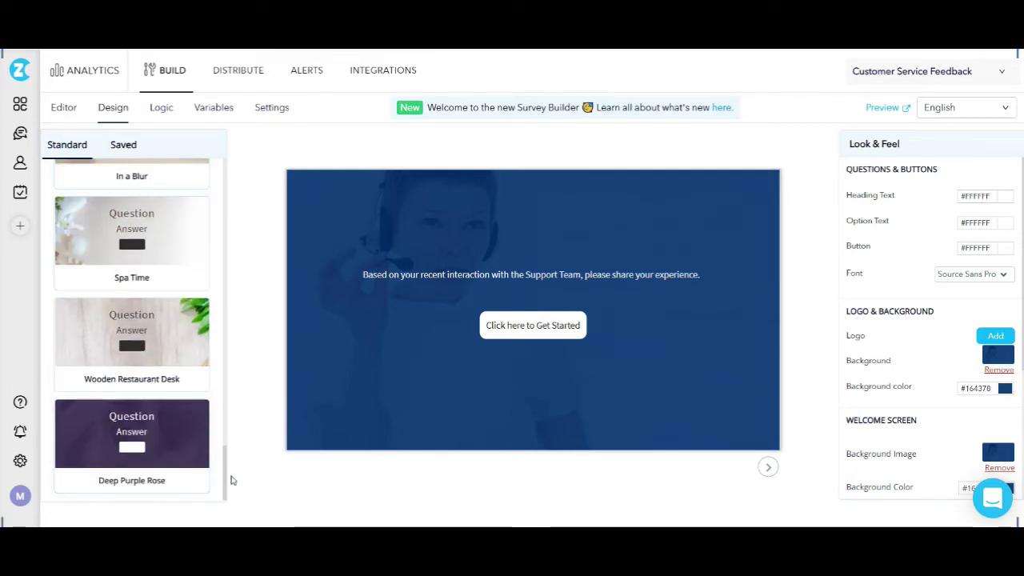
{"action": "left_click_drag", "start_coordinate": [224, 482], "coordinate": [228, 170]}
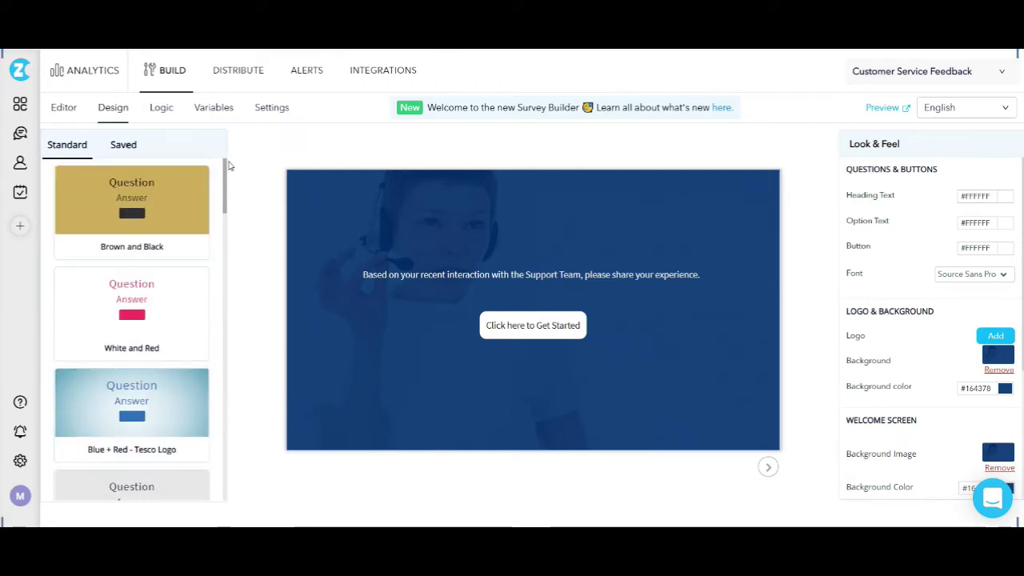
Step: On the Logic page, draft a question 1 rule: Strongly Disagree Is Selected, then Skip To
{"action": "left_click", "coordinate": [162, 109]}
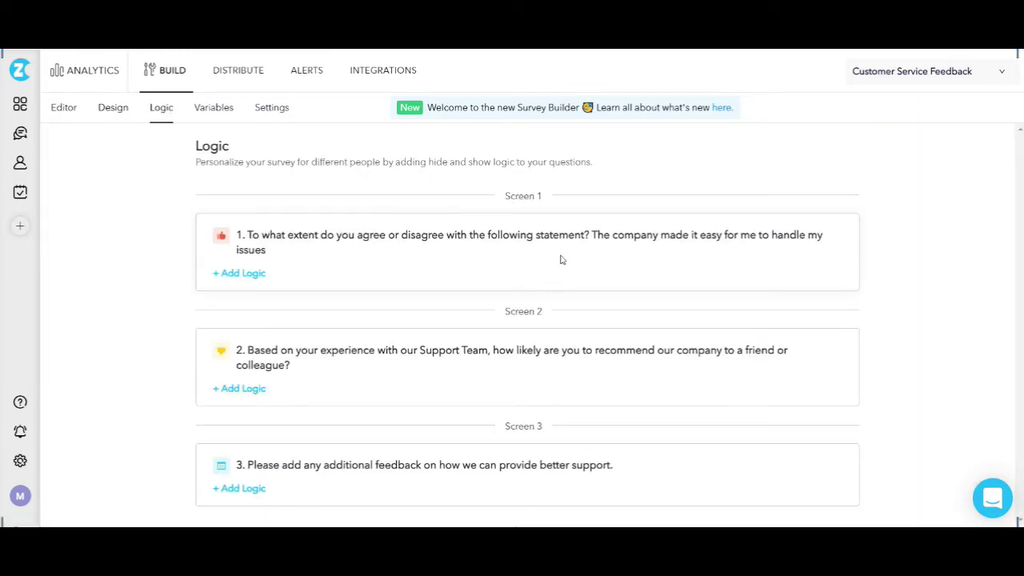
{"action": "left_click", "coordinate": [250, 273]}
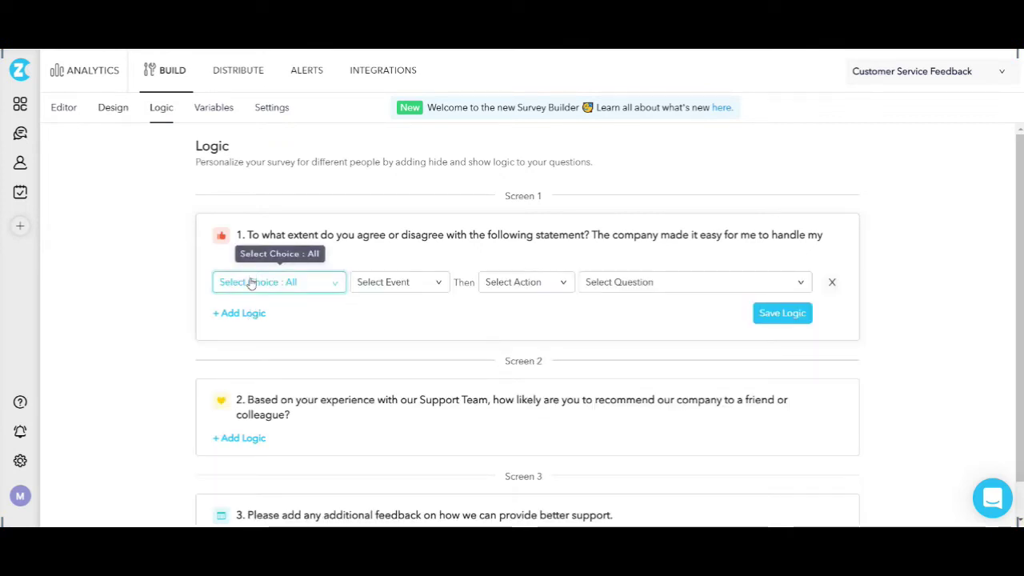
{"action": "left_click", "coordinate": [250, 283]}
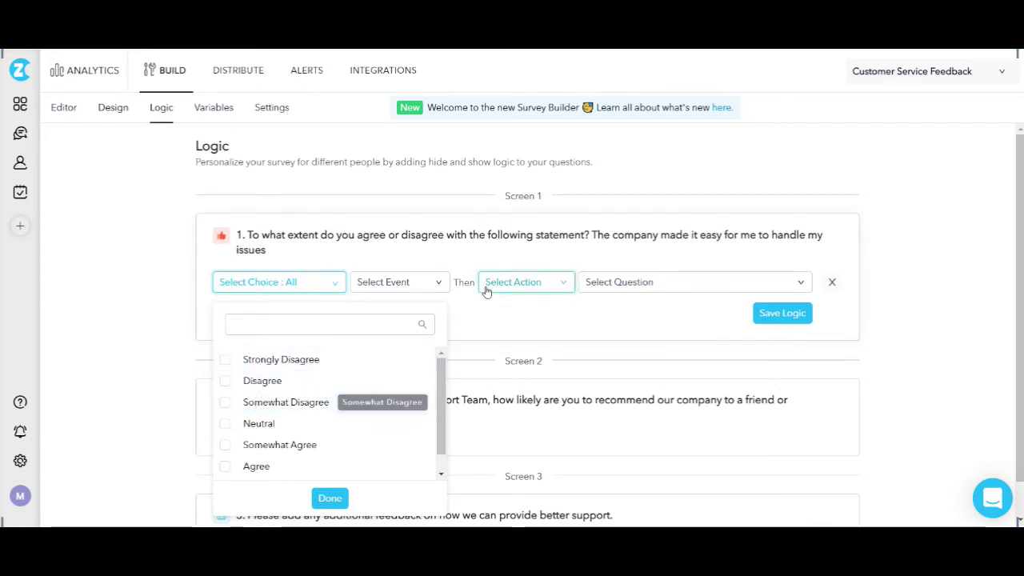
{"action": "left_click", "coordinate": [244, 359]}
{"action": "left_click", "coordinate": [400, 285]}
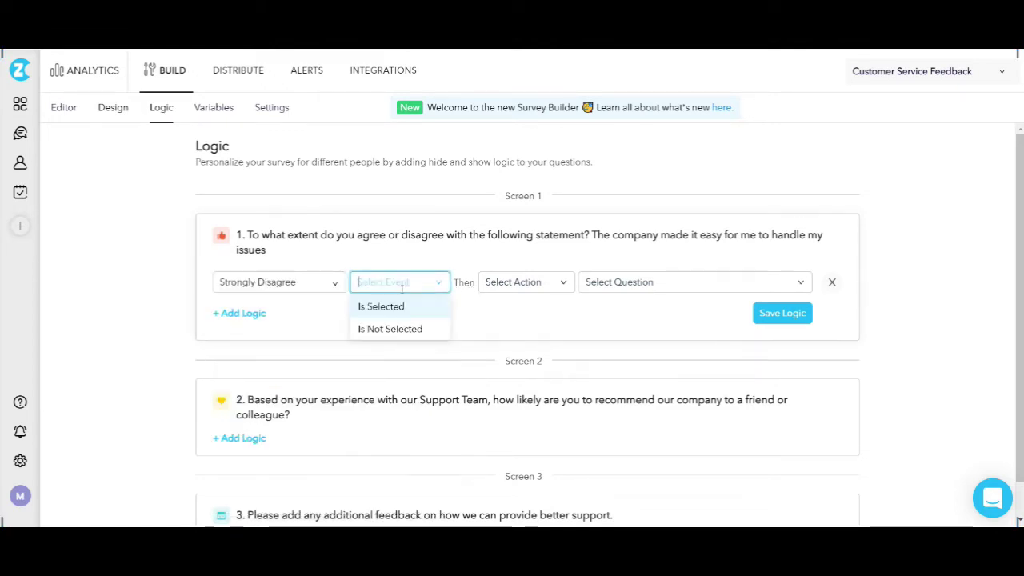
{"action": "left_click", "coordinate": [397, 307]}
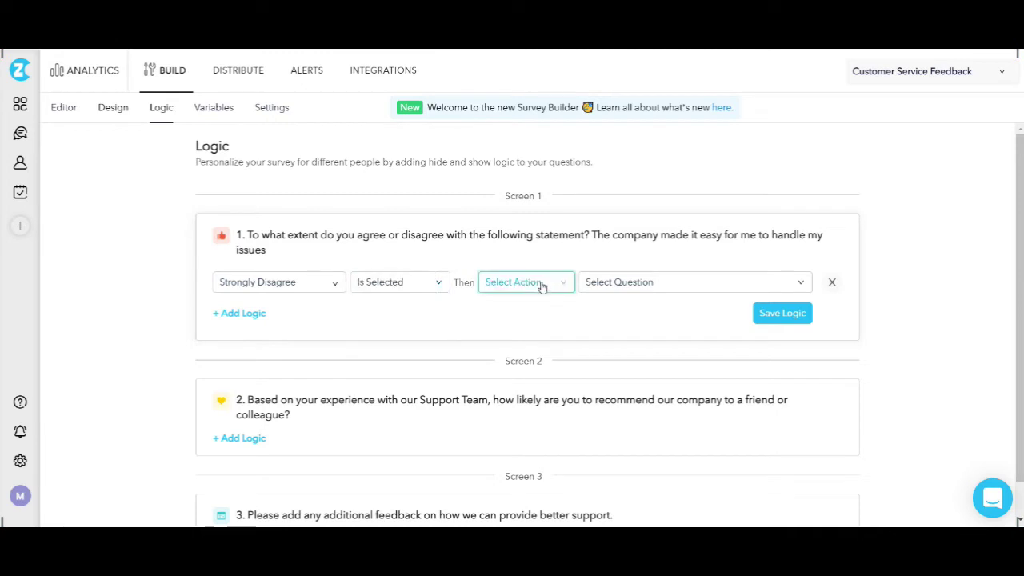
{"action": "left_click", "coordinate": [542, 281]}
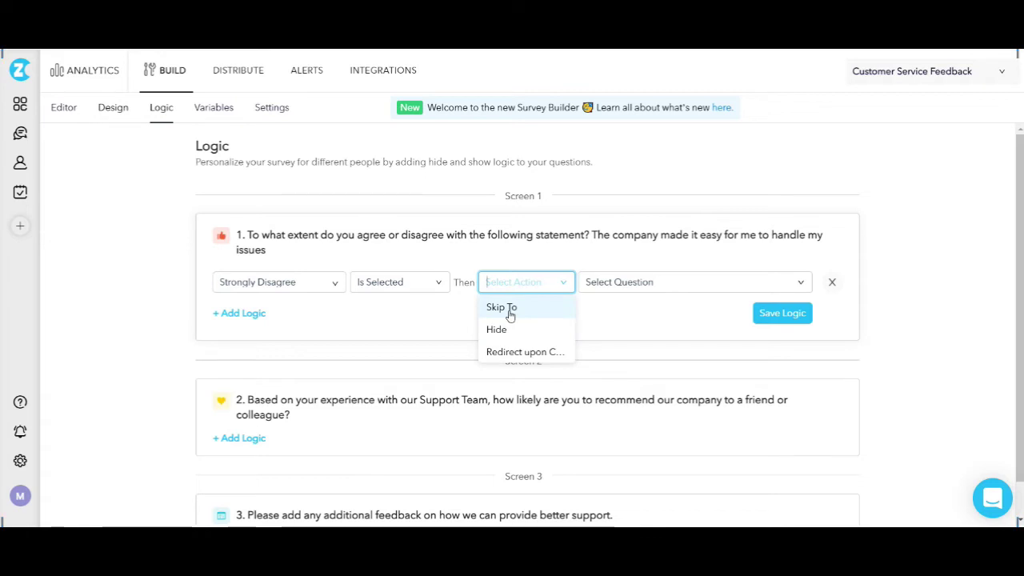
{"action": "left_click", "coordinate": [510, 310]}
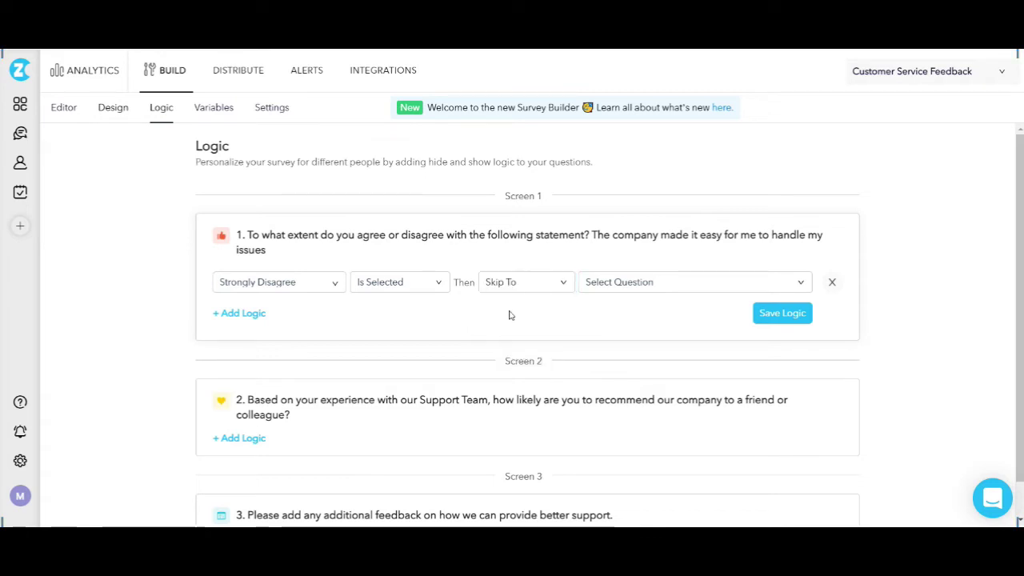
{"action": "left_click", "coordinate": [596, 285]}
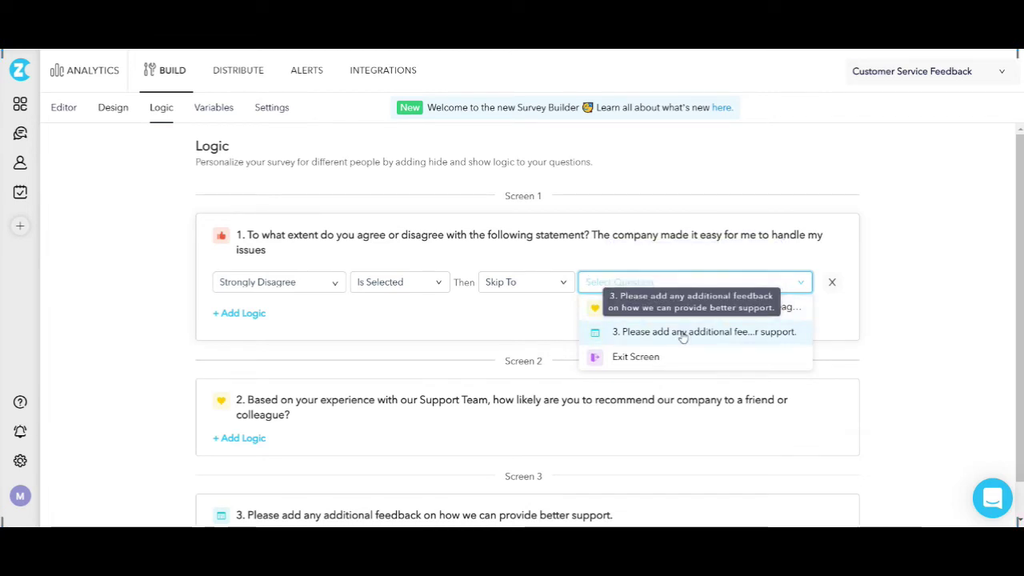
{"action": "left_click", "coordinate": [669, 260]}
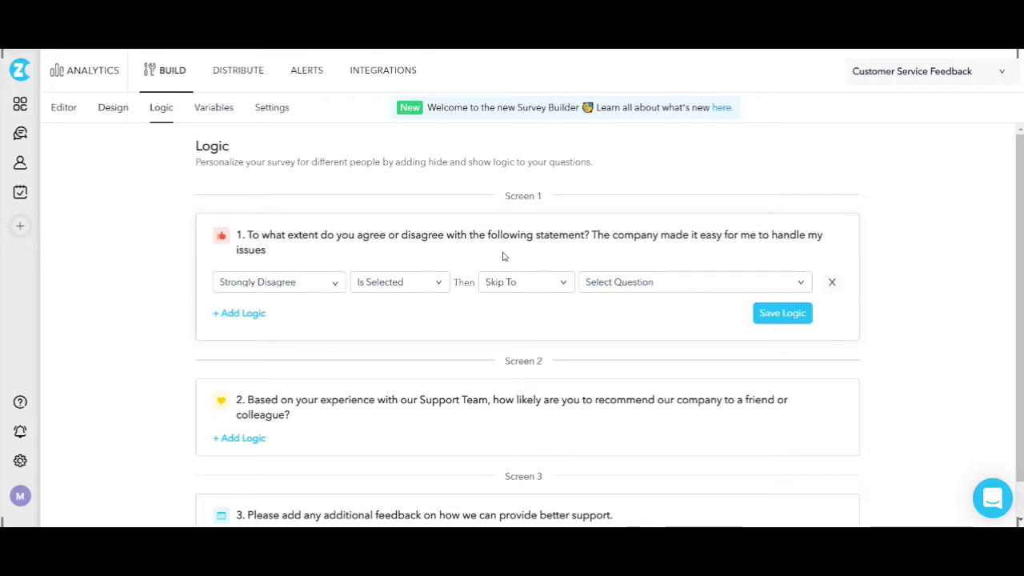
{"action": "scroll", "coordinate": [332, 376], "scroll_direction": "down", "scroll_amount": 1}
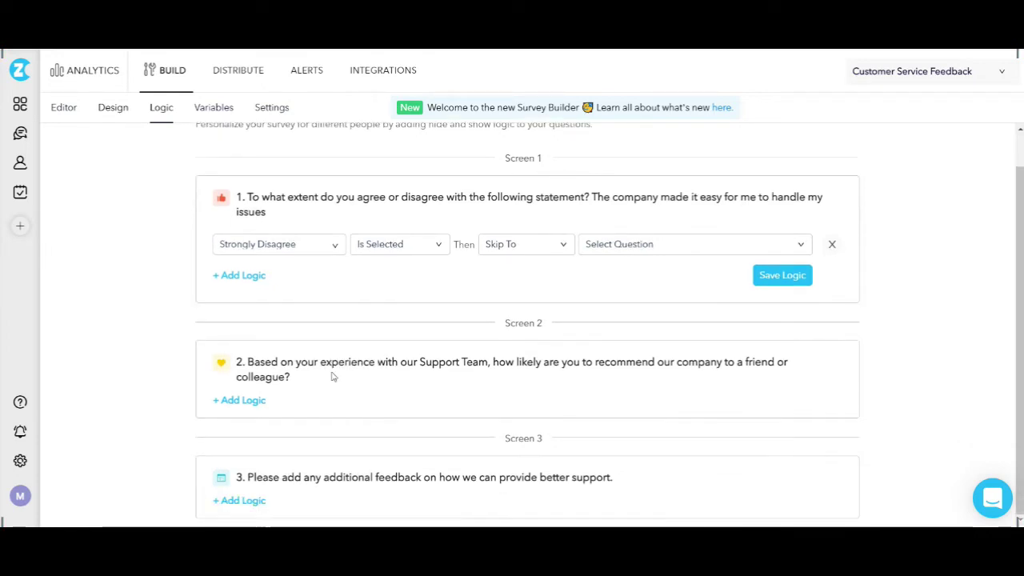
Step: View the survey, contact and still-empty hidden variables in the Variables section
{"action": "left_click", "coordinate": [213, 107]}
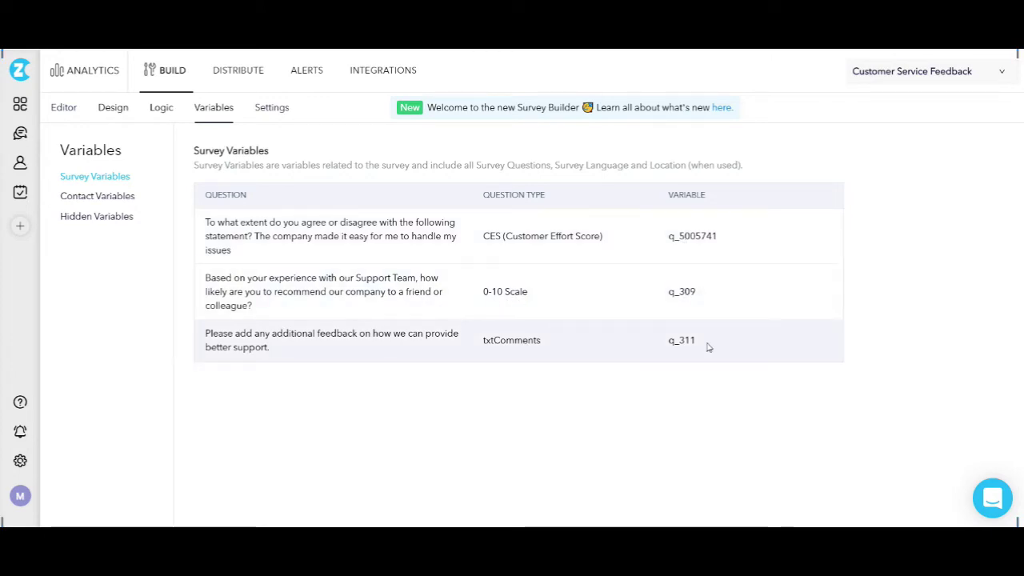
{"action": "left_click", "coordinate": [113, 199]}
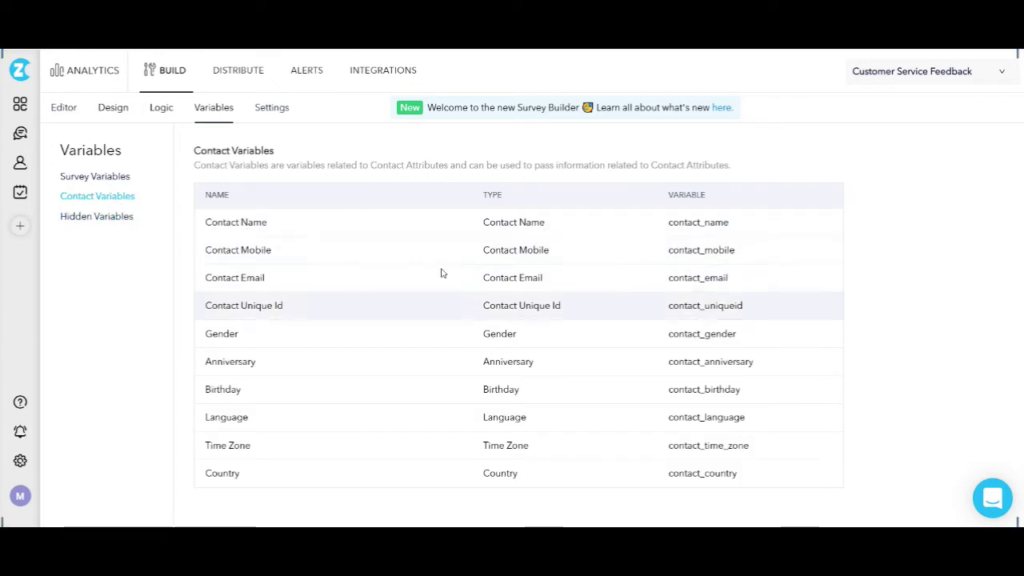
{"action": "left_click", "coordinate": [113, 221]}
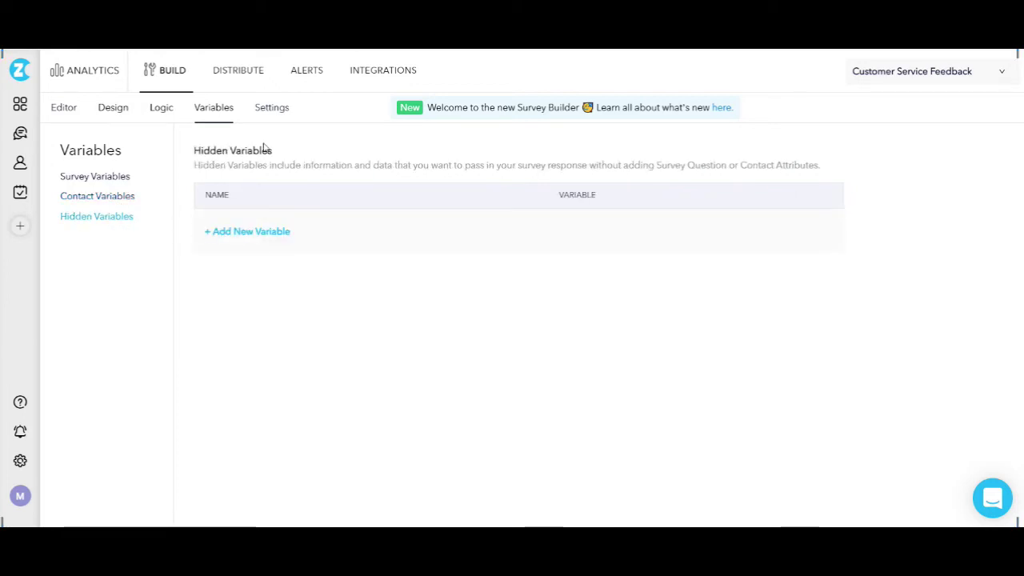
Step: Review the survey's General Settings, including the Description field, and save them
{"action": "left_click", "coordinate": [270, 116]}
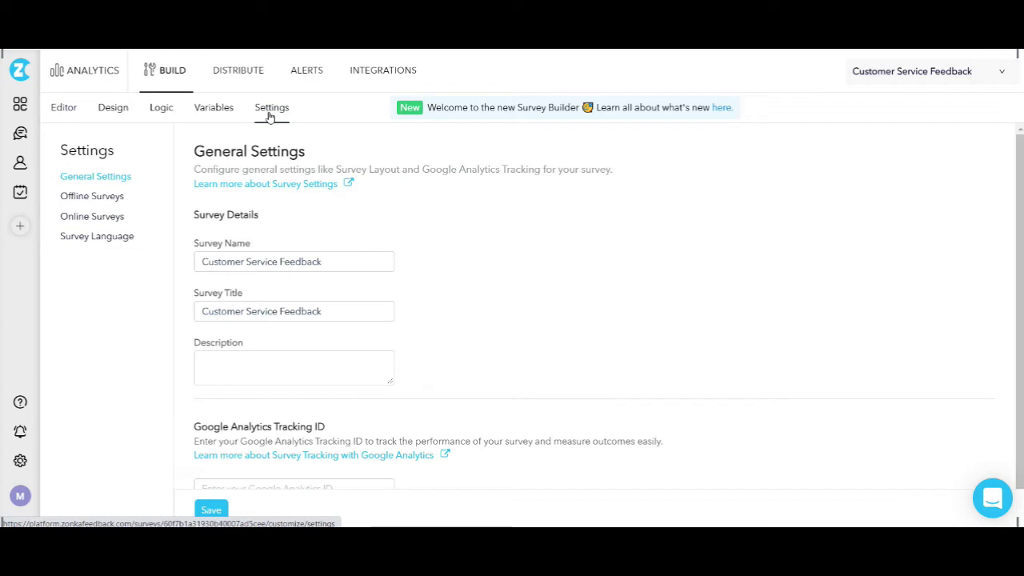
{"action": "left_click", "coordinate": [266, 360]}
{"action": "scroll", "coordinate": [428, 397], "scroll_direction": "down", "scroll_amount": 1}
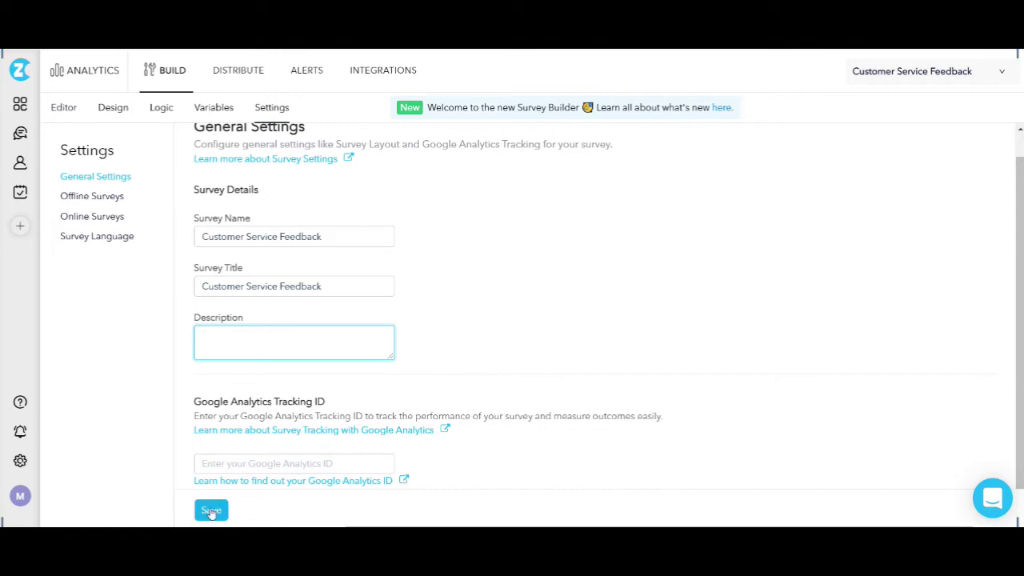
{"action": "left_click", "coordinate": [64, 109]}
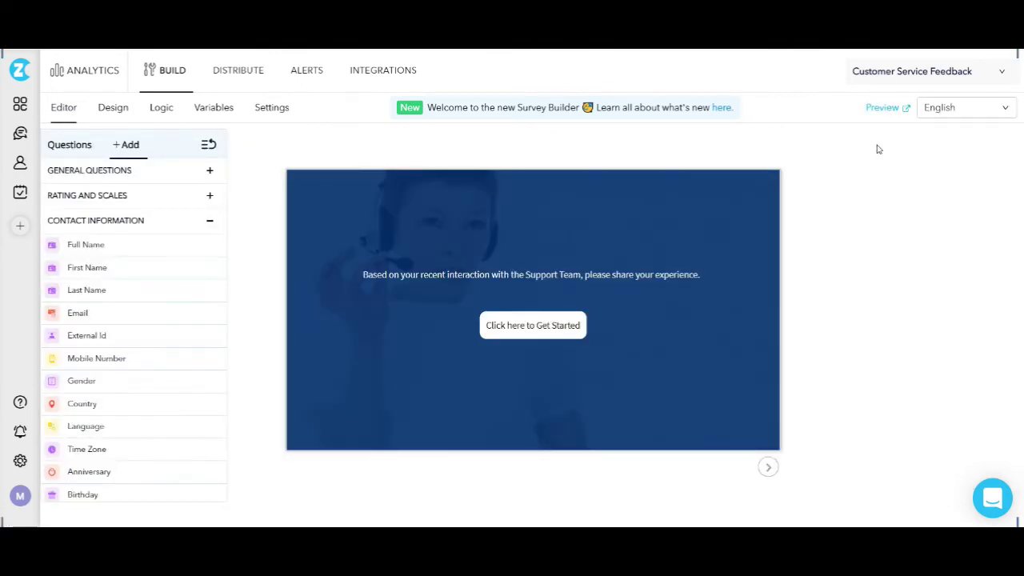
Step: Open the survey's Distribute area and add a Web channel
{"action": "left_click", "coordinate": [252, 75]}
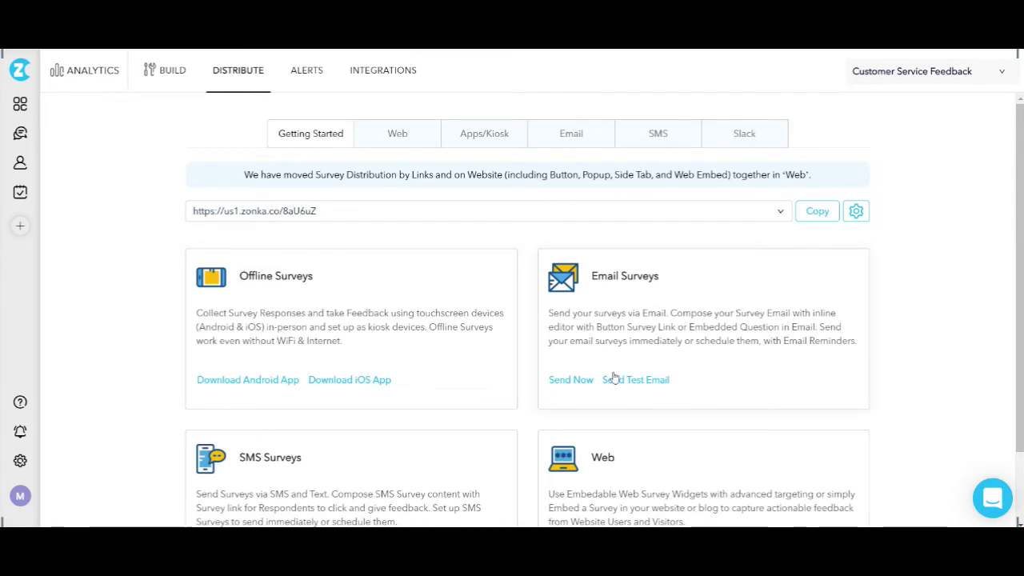
{"action": "scroll", "coordinate": [612, 380], "scroll_direction": "down", "scroll_amount": 1}
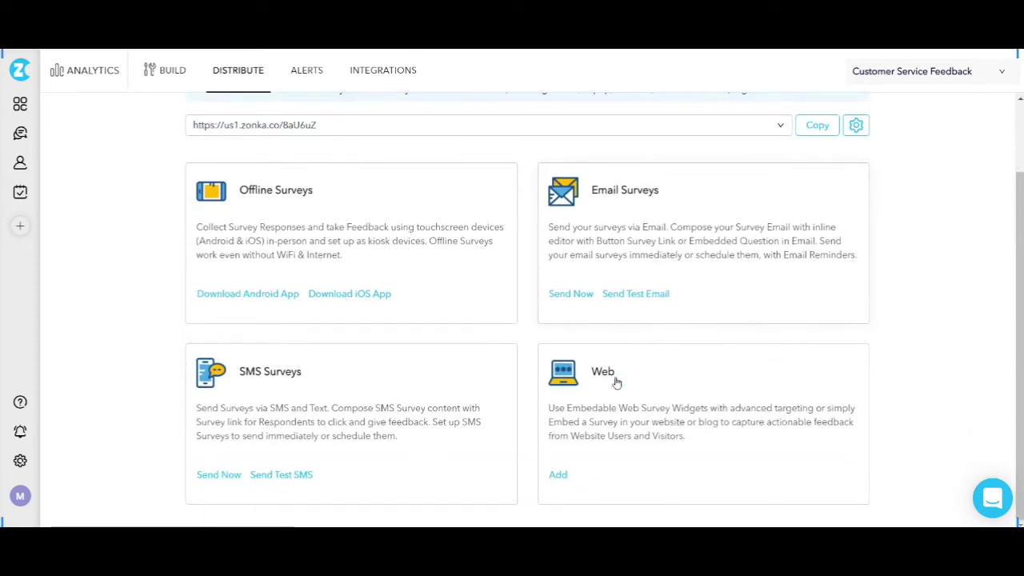
{"action": "left_click", "coordinate": [560, 475]}
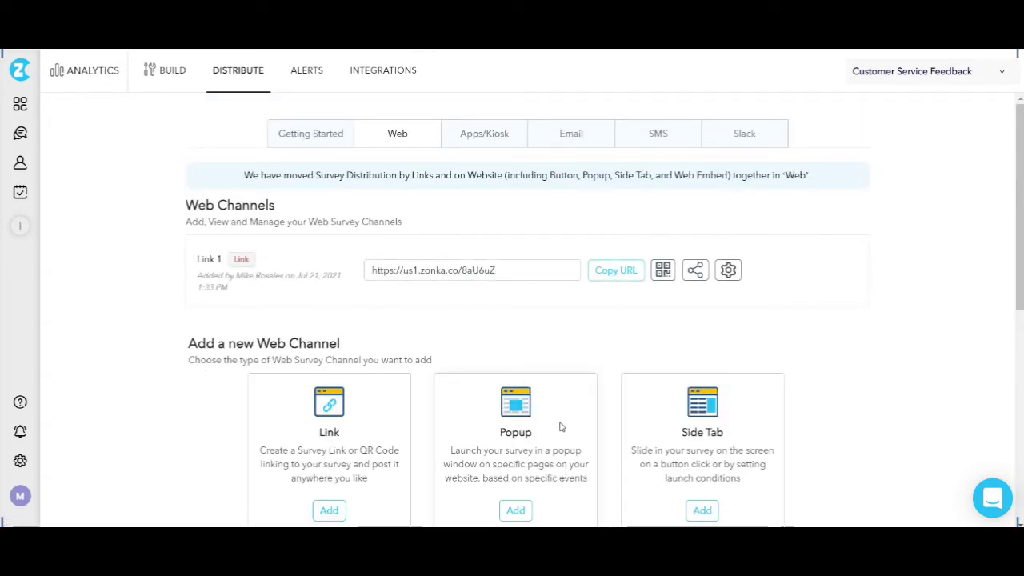
Step: Browse the Web channel options, then bring up the iOS and Android kiosk app downloads
{"action": "scroll", "coordinate": [560, 426], "scroll_direction": "down", "scroll_amount": 2}
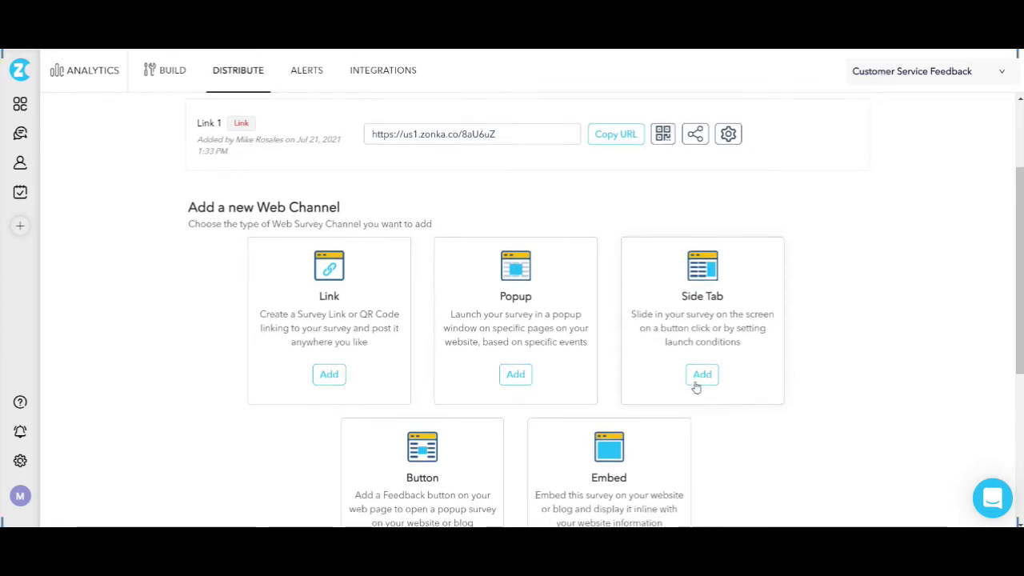
{"action": "scroll", "coordinate": [542, 393], "scroll_direction": "down", "scroll_amount": 3}
{"action": "scroll", "coordinate": [616, 369], "scroll_direction": "down", "scroll_amount": 2}
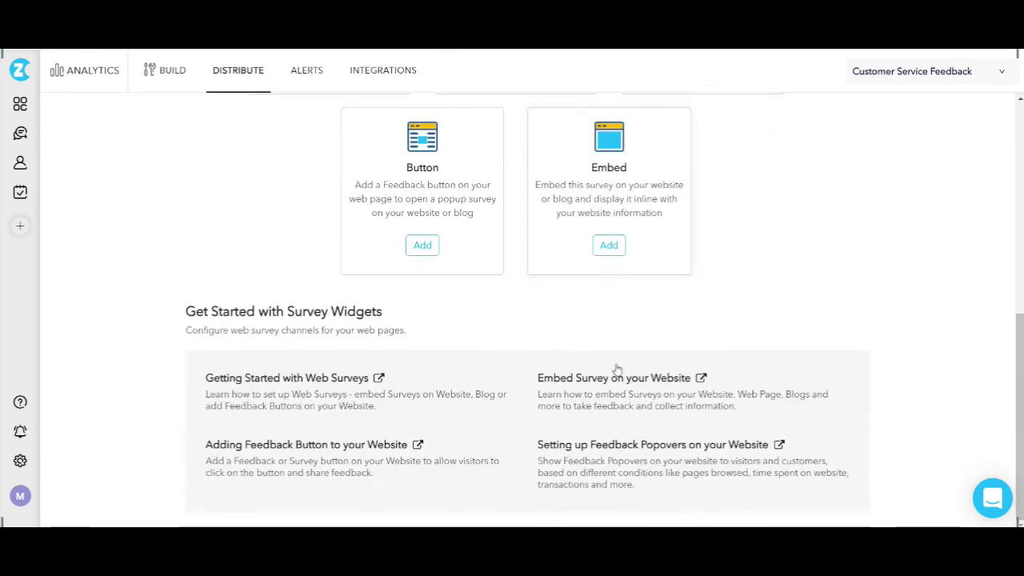
{"action": "scroll", "coordinate": [530, 406], "scroll_direction": "up", "scroll_amount": 3}
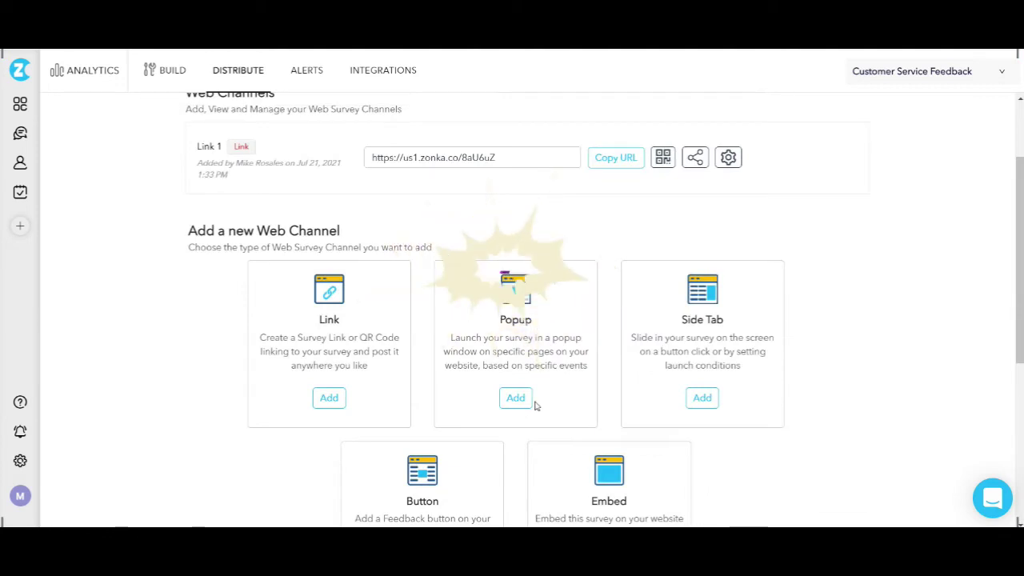
{"action": "scroll", "coordinate": [530, 406], "scroll_direction": "up", "scroll_amount": 2}
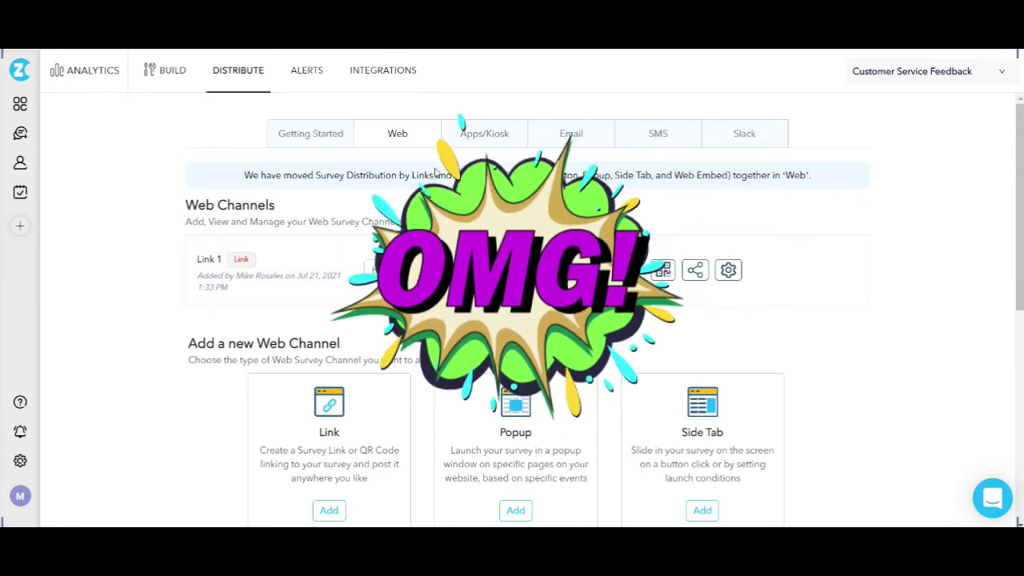
{"action": "left_click", "coordinate": [474, 140]}
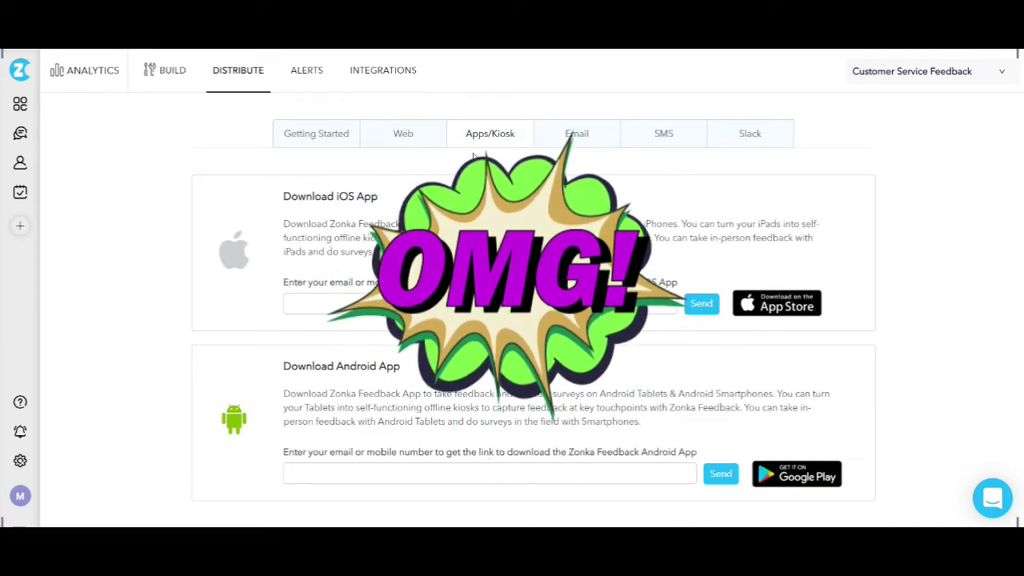
Step: Highlight the Zonka Feedback iOS App and Android App download names
{"action": "left_click", "coordinate": [471, 306]}
{"action": "left_click_drag", "start_coordinate": [568, 283], "coordinate": [691, 282]}
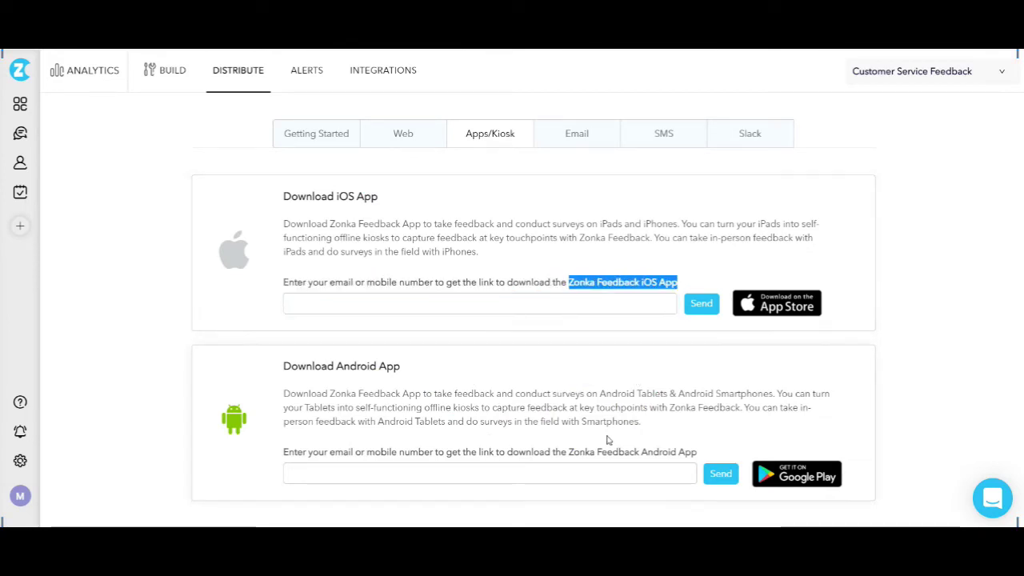
{"action": "left_click_drag", "start_coordinate": [569, 452], "coordinate": [716, 454]}
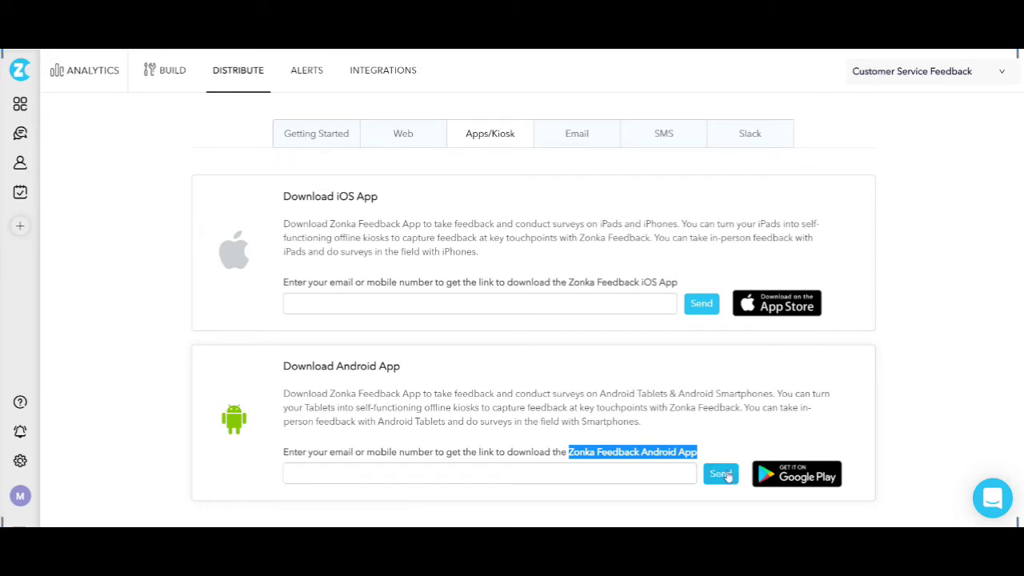
Step: Review the Email and SMS distribution options
{"action": "left_click", "coordinate": [574, 138]}
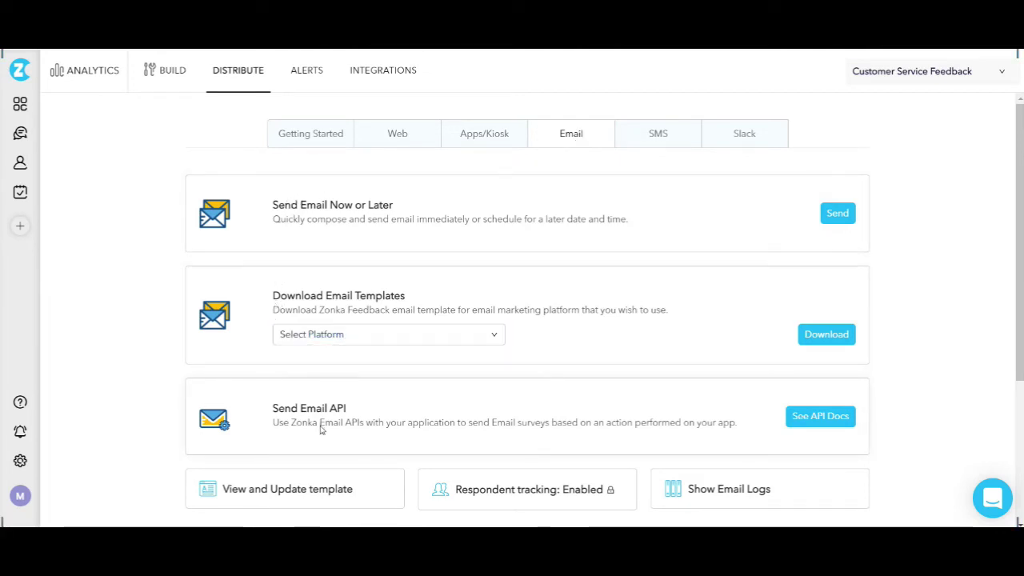
{"action": "scroll", "coordinate": [570, 437], "scroll_direction": "down", "scroll_amount": 3}
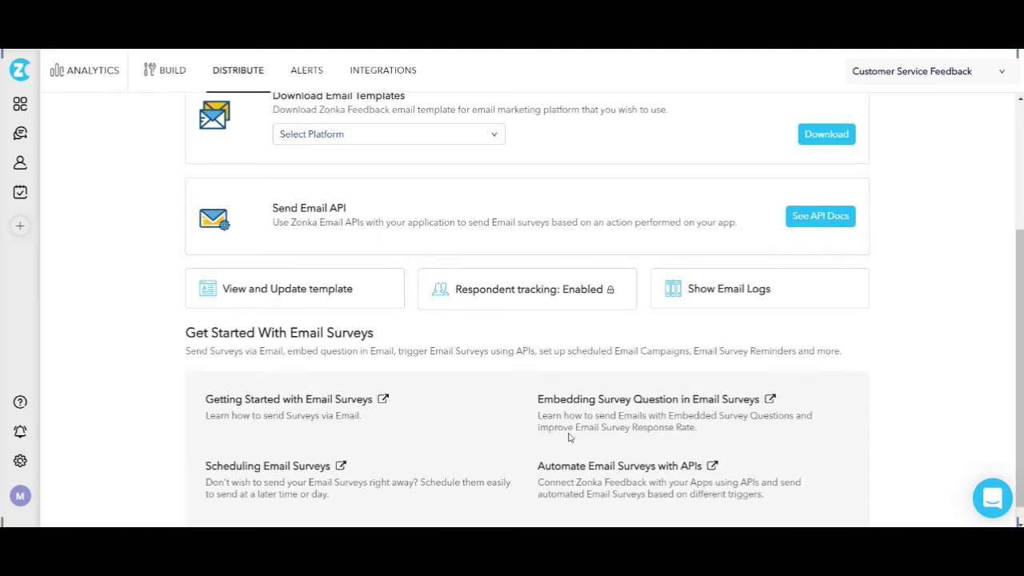
{"action": "scroll", "coordinate": [570, 438], "scroll_direction": "up", "scroll_amount": 5}
{"action": "left_click", "coordinate": [642, 134]}
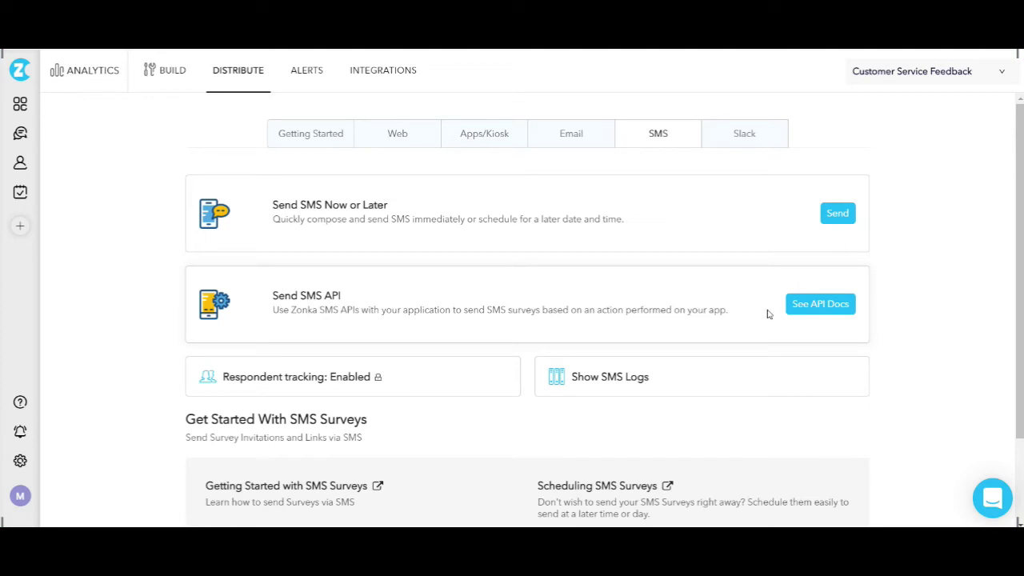
{"action": "scroll", "coordinate": [750, 328], "scroll_direction": "down", "scroll_amount": 2}
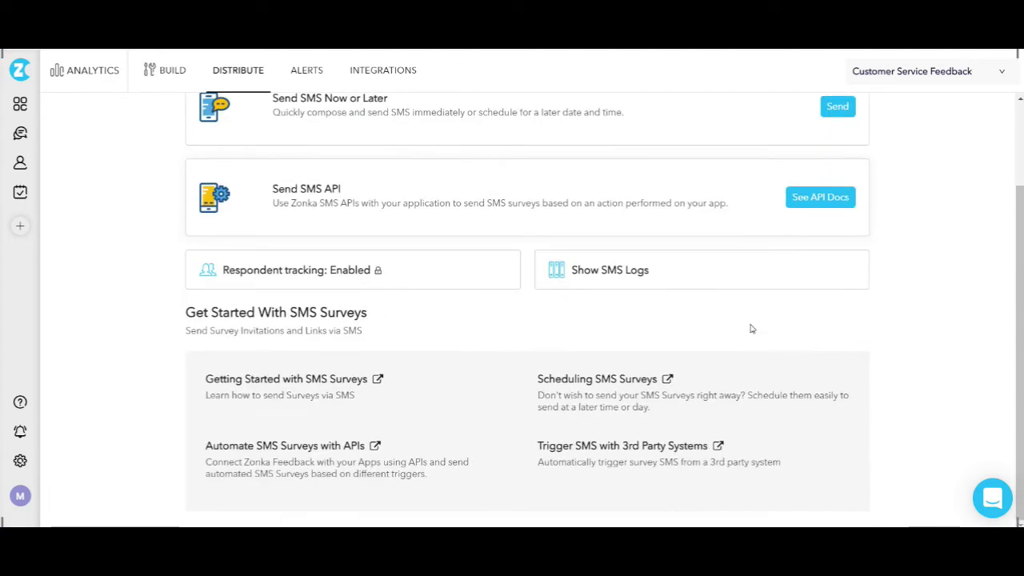
{"action": "scroll", "coordinate": [718, 254], "scroll_direction": "up", "scroll_amount": 2}
Step: View the Slack option, return to Getting Started, and open the survey's Alerts page
{"action": "left_click", "coordinate": [734, 138]}
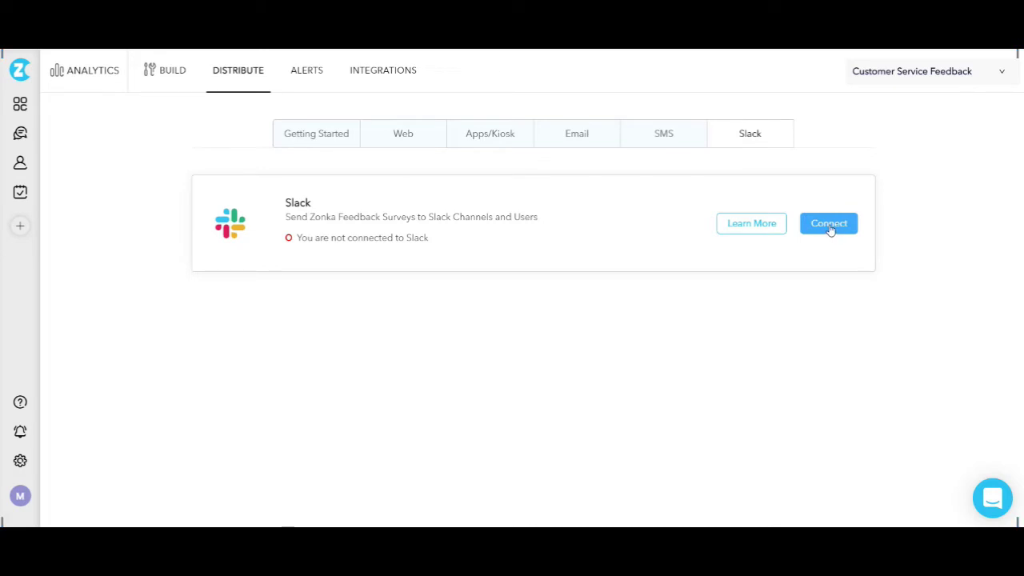
{"action": "left_click", "coordinate": [321, 134]}
{"action": "left_click", "coordinate": [311, 72]}
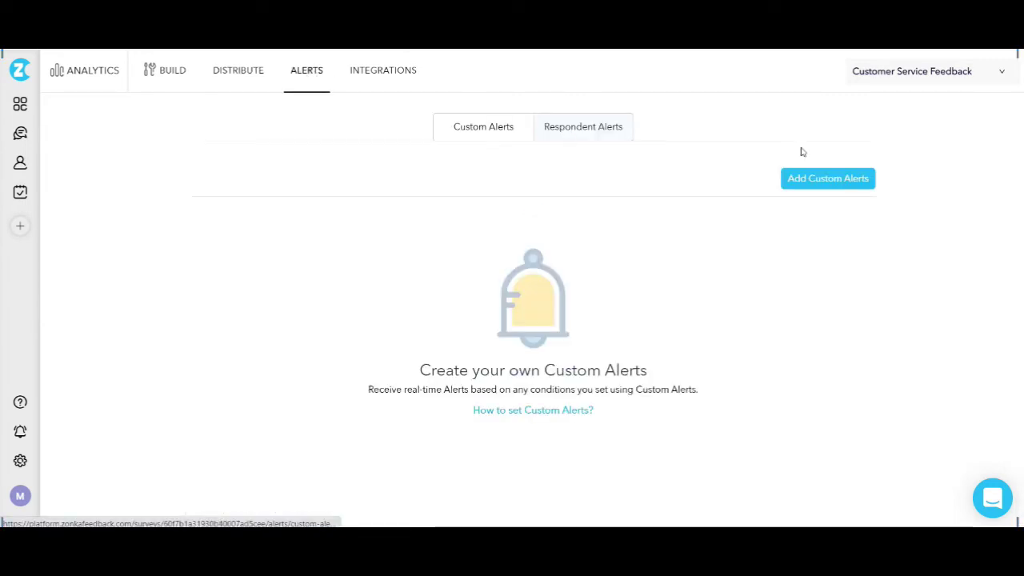
Step: Start a custom alert matching All conditions, with the Respondent as recipient
{"action": "left_click", "coordinate": [832, 177]}
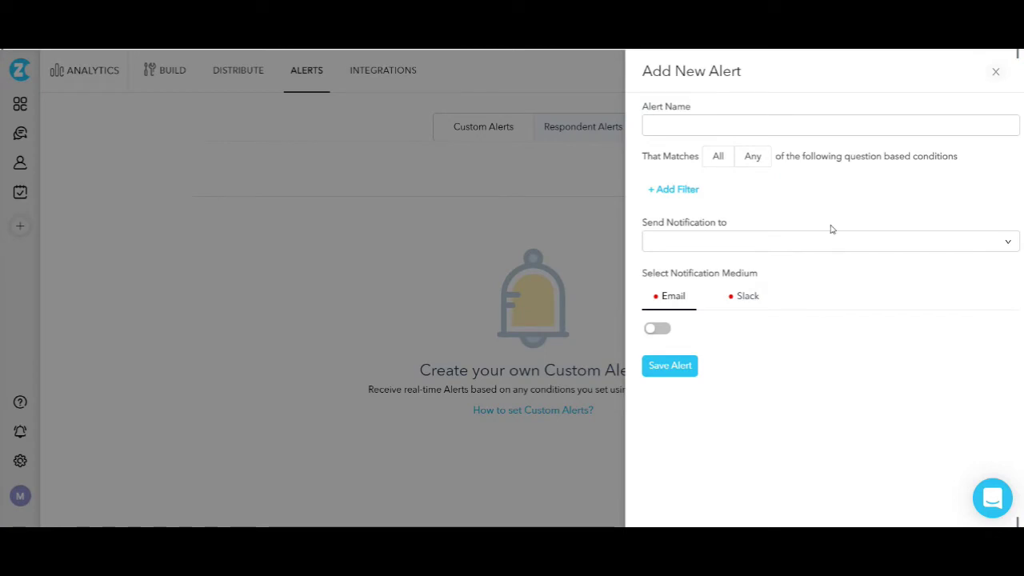
{"action": "left_click", "coordinate": [720, 160]}
{"action": "left_click", "coordinate": [800, 241]}
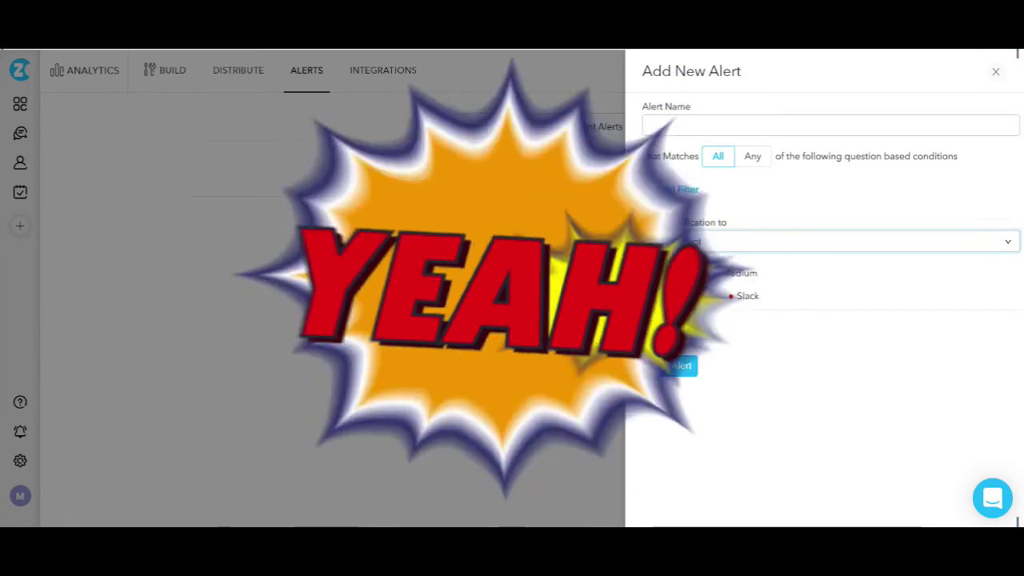
Step: Compare Slack and Email notifications, discard the unsaved alert, and open Integrations
{"action": "left_click", "coordinate": [747, 300]}
{"action": "left_click", "coordinate": [675, 253]}
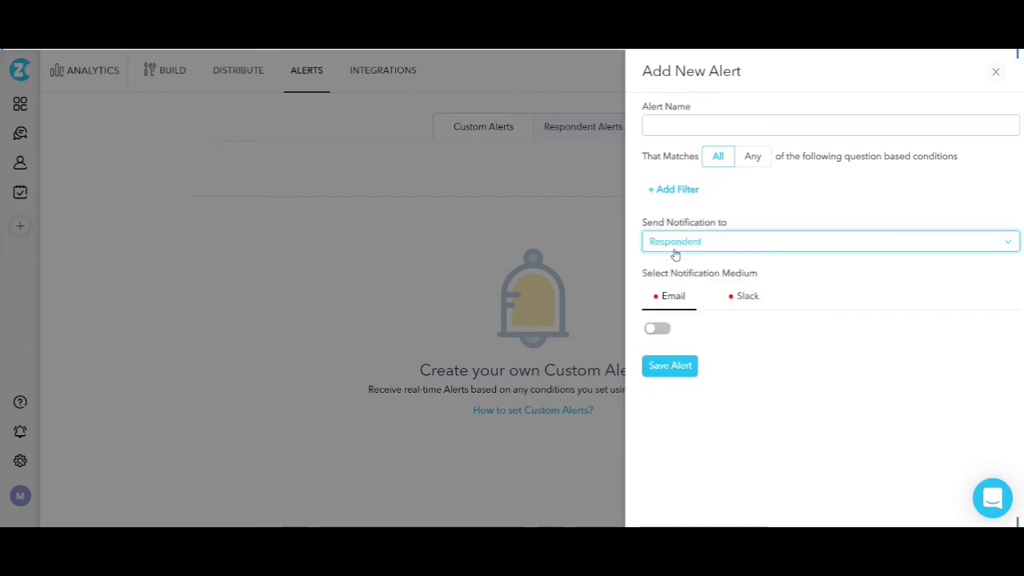
{"action": "left_click", "coordinate": [995, 72]}
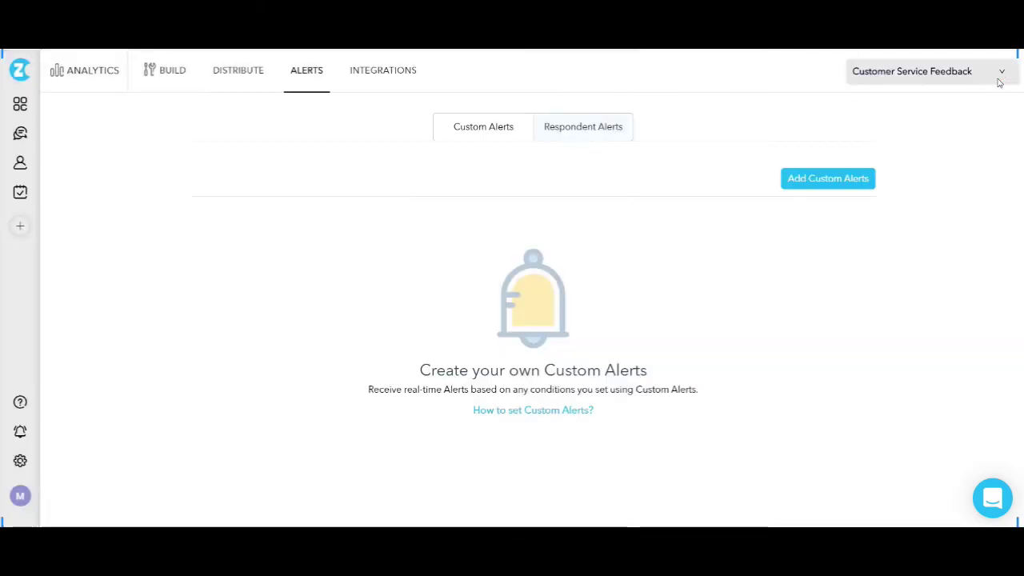
{"action": "left_click", "coordinate": [395, 79]}
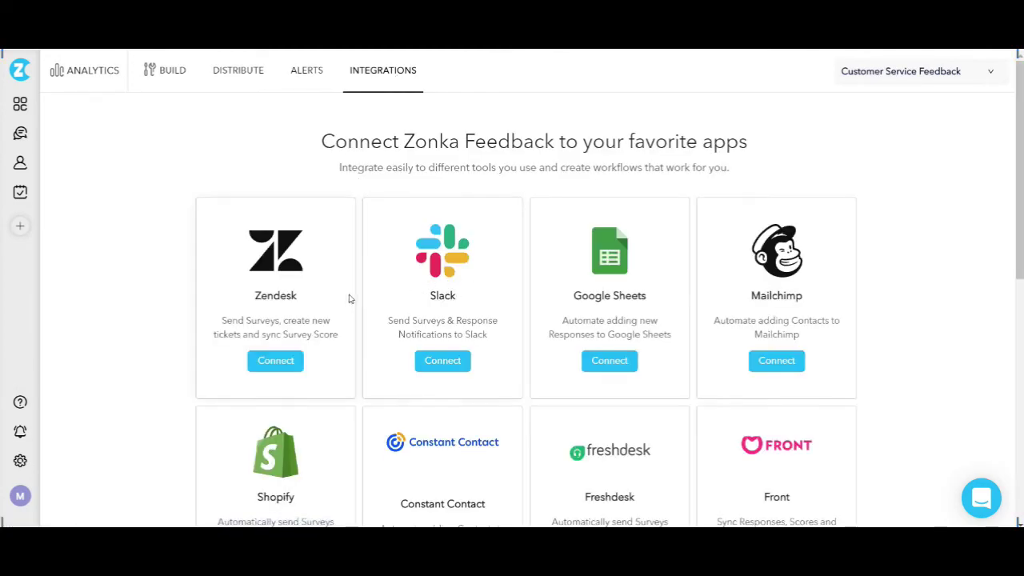
Step: Browse integrations down to Zapier and SendFox, then go via Build to the empty Response Inbox
{"action": "scroll", "coordinate": [805, 326], "scroll_direction": "down", "scroll_amount": 3}
{"action": "scroll", "coordinate": [803, 400], "scroll_direction": "down", "scroll_amount": 4}
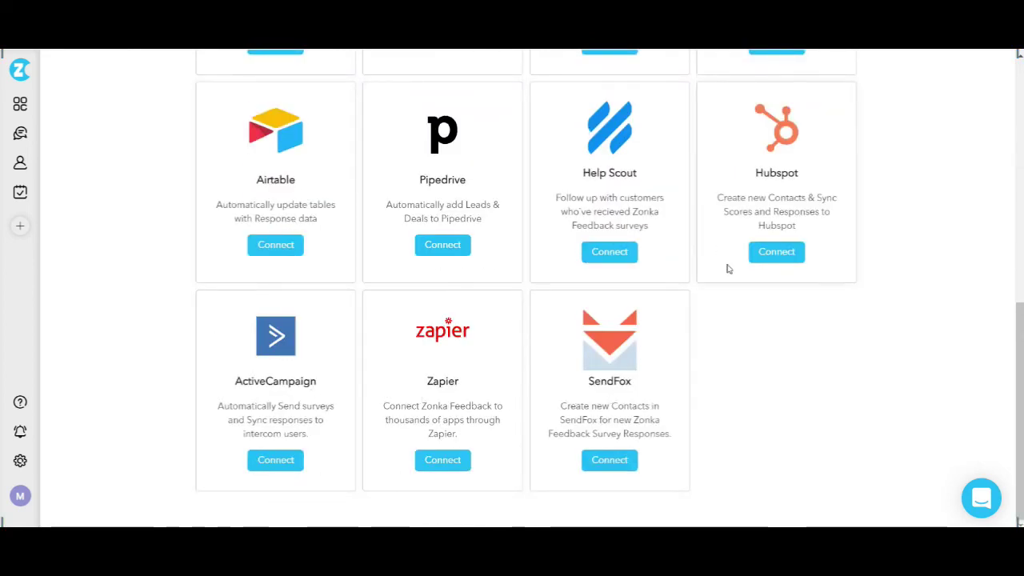
{"action": "scroll", "coordinate": [388, 399], "scroll_direction": "up", "scroll_amount": 7}
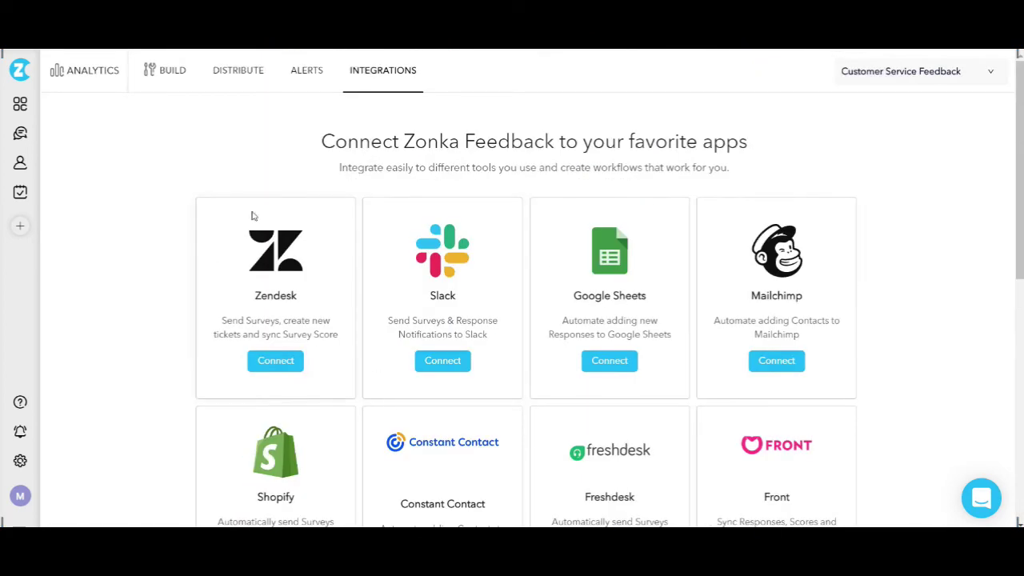
{"action": "left_click", "coordinate": [175, 74]}
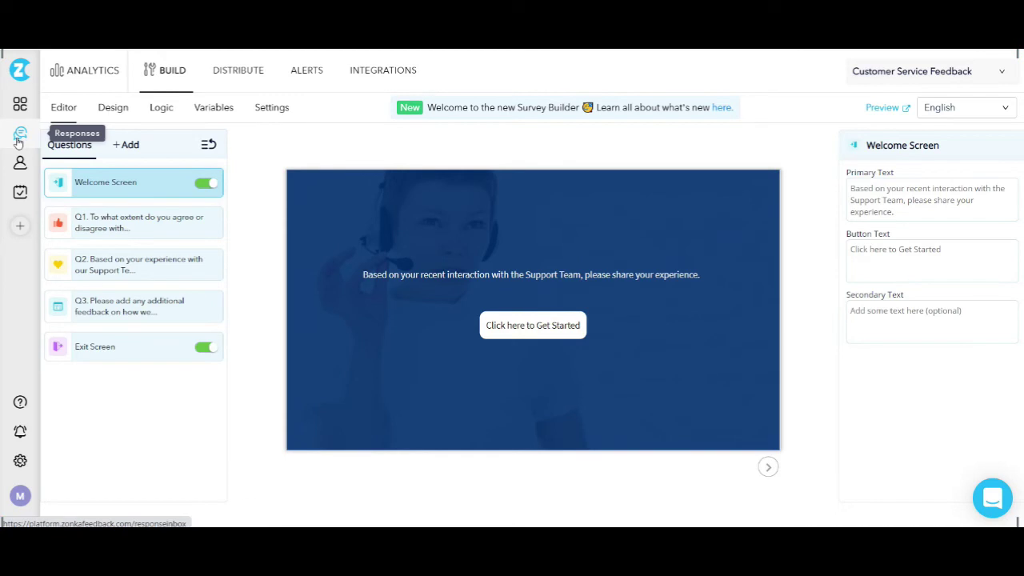
{"action": "left_click", "coordinate": [19, 141]}
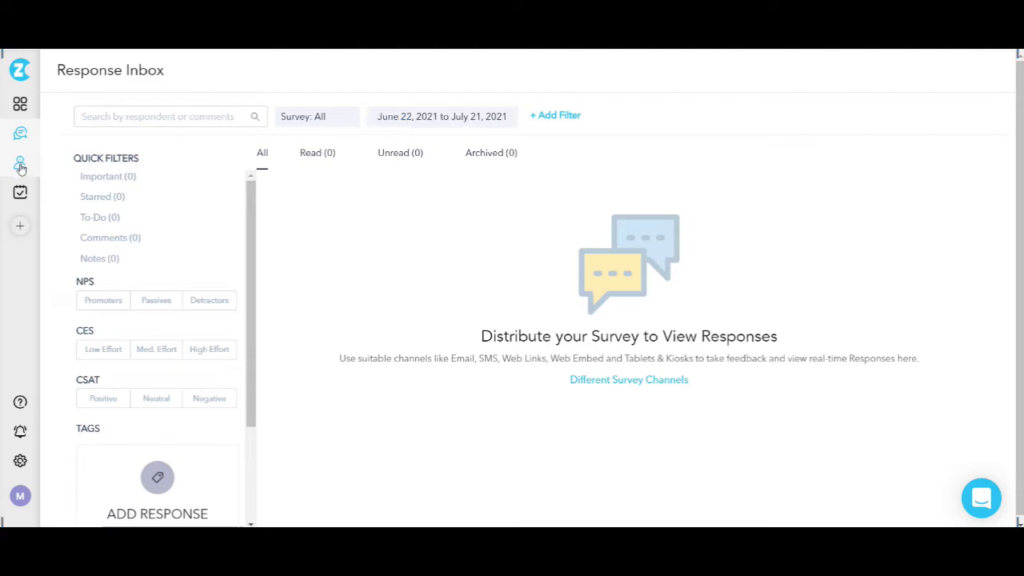
Step: View Contacts and Tasks, cancel a new Add Task form, then open account General settings
{"action": "left_click", "coordinate": [20, 164]}
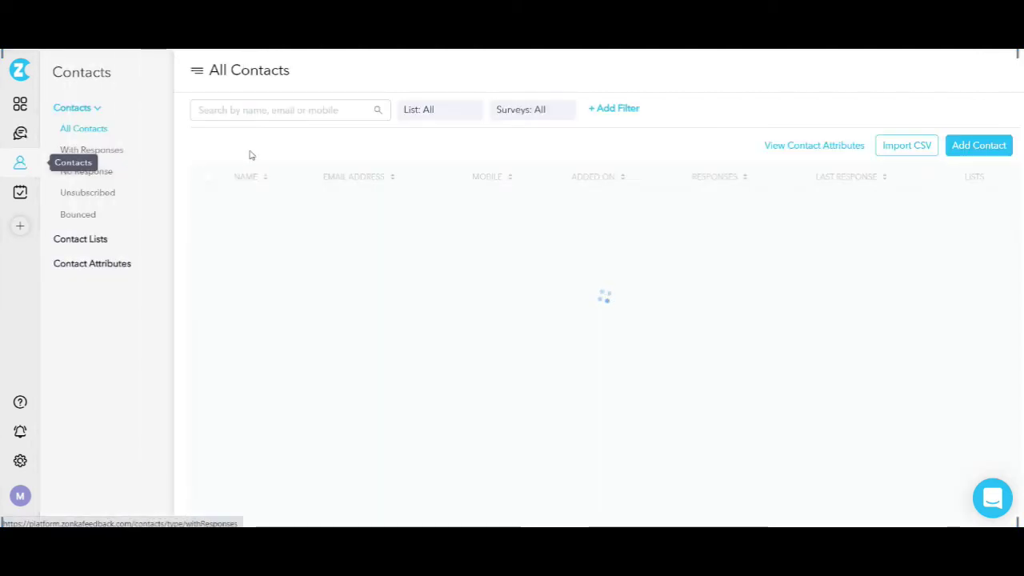
{"action": "left_click", "coordinate": [14, 200]}
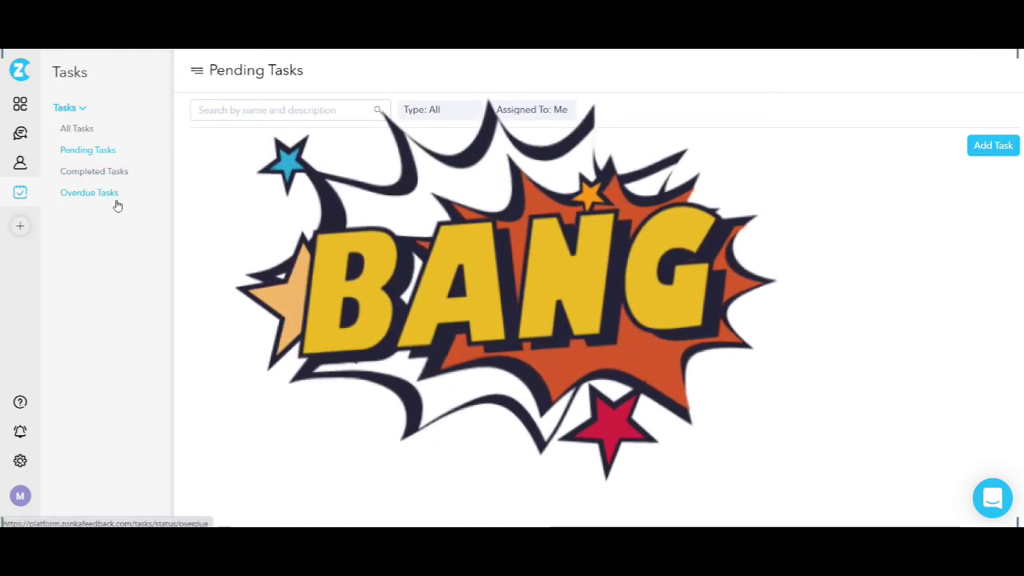
{"action": "left_click", "coordinate": [22, 227]}
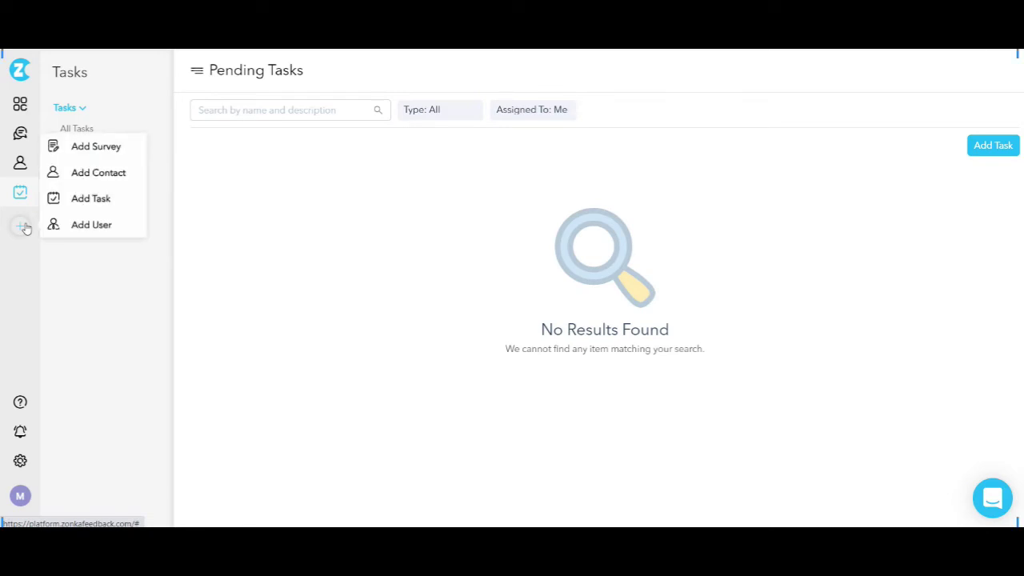
{"action": "left_click", "coordinate": [92, 198]}
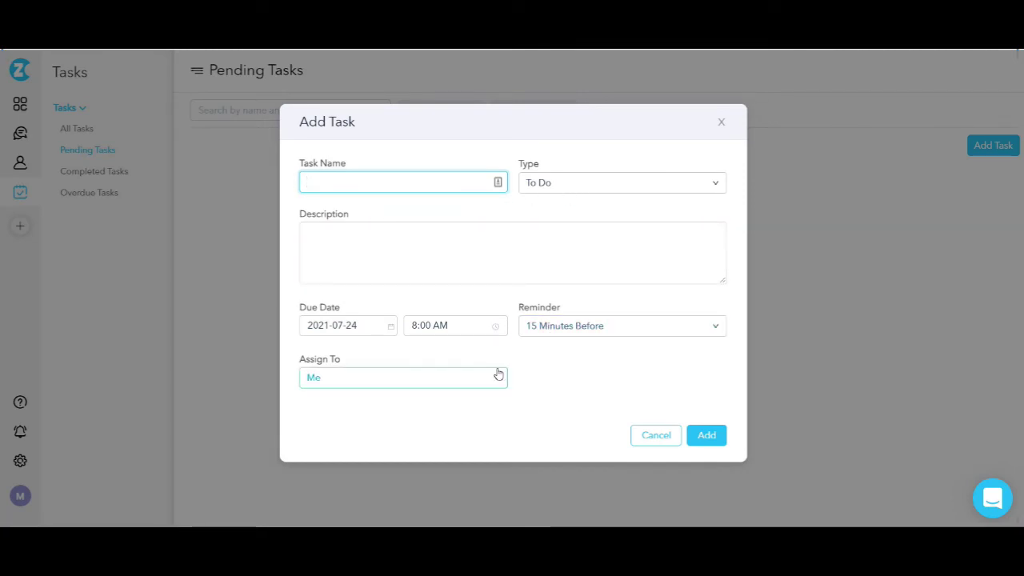
{"action": "left_click", "coordinate": [656, 435]}
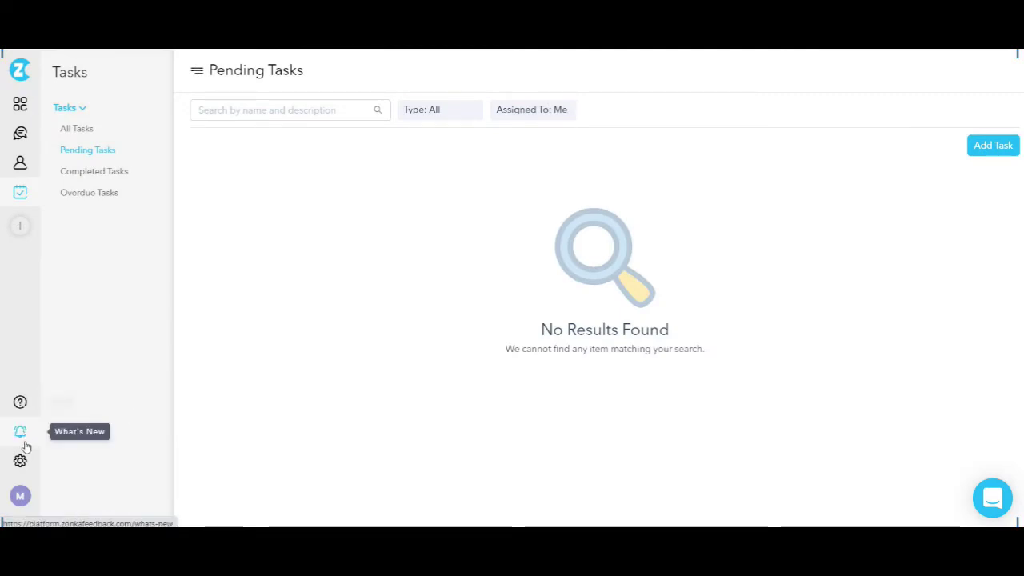
{"action": "left_click", "coordinate": [20, 462]}
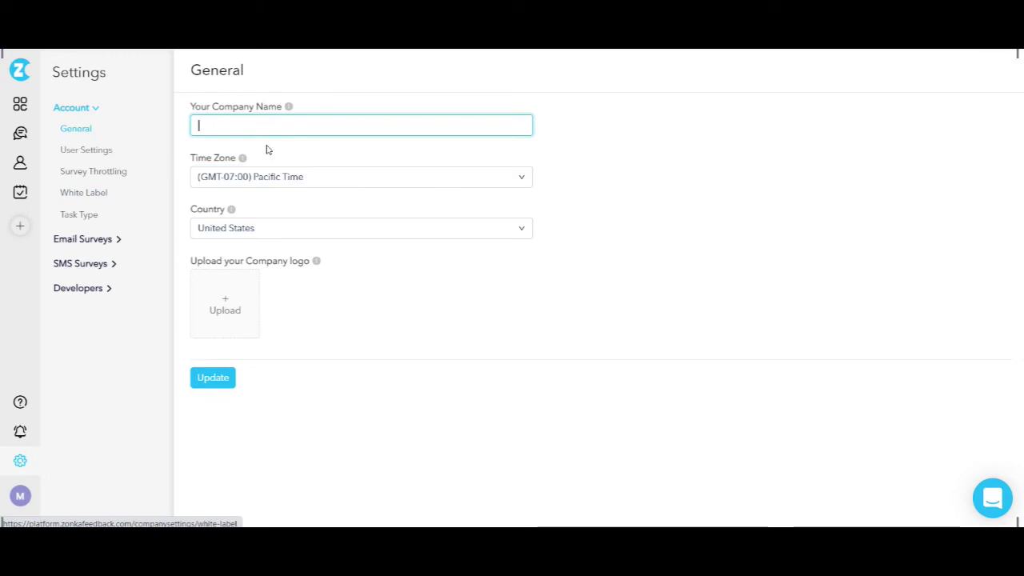
Step: View Survey Throttling, White Label and the four default Task Types, then open Sender Email
{"action": "left_click", "coordinate": [91, 170]}
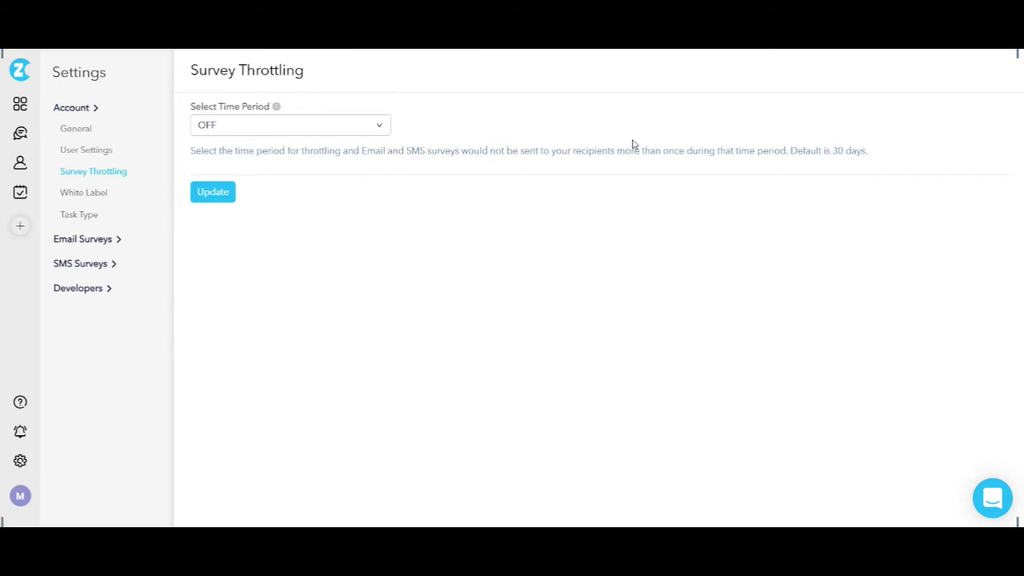
{"action": "left_click", "coordinate": [89, 200]}
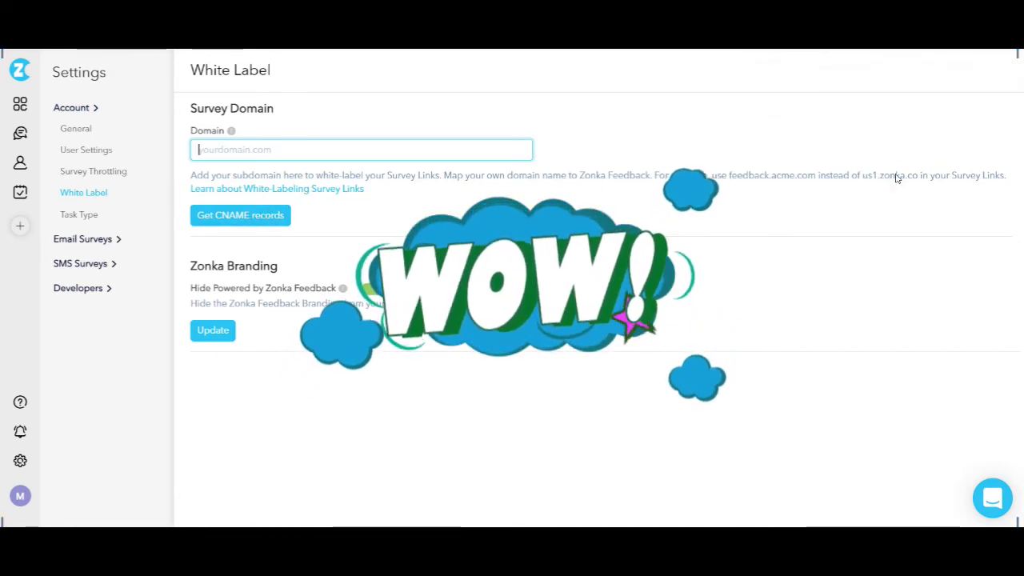
{"action": "left_click", "coordinate": [97, 220]}
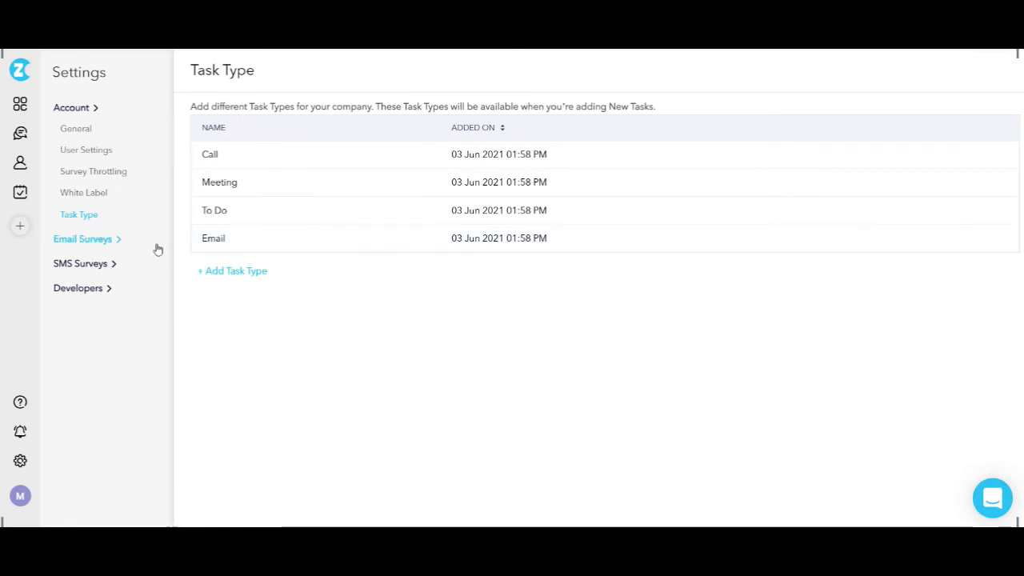
{"action": "left_click", "coordinate": [116, 242]}
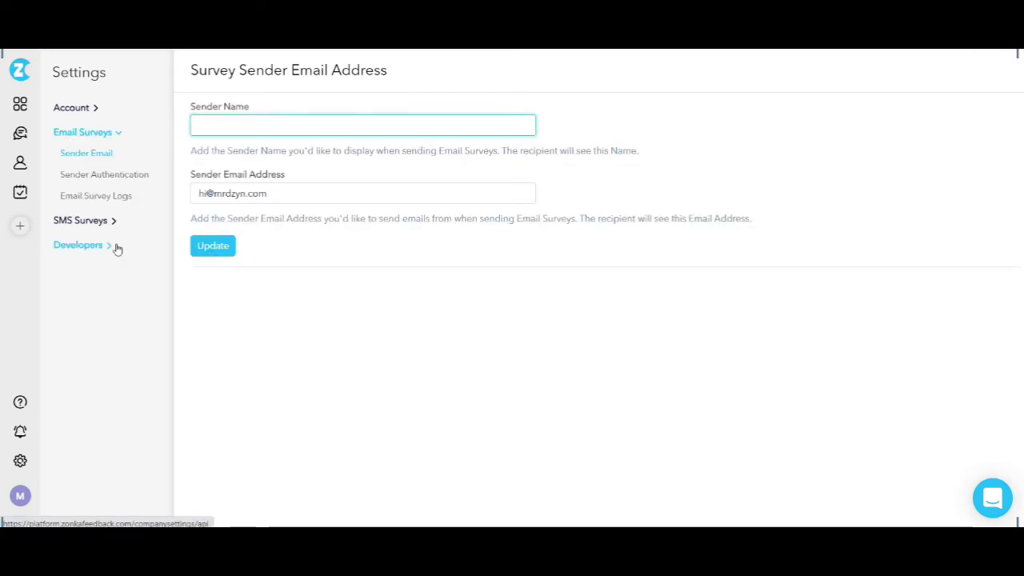
Step: View the sender authentication, Email Survey Logs and SMS Survey Logs pages
{"action": "left_click", "coordinate": [104, 179]}
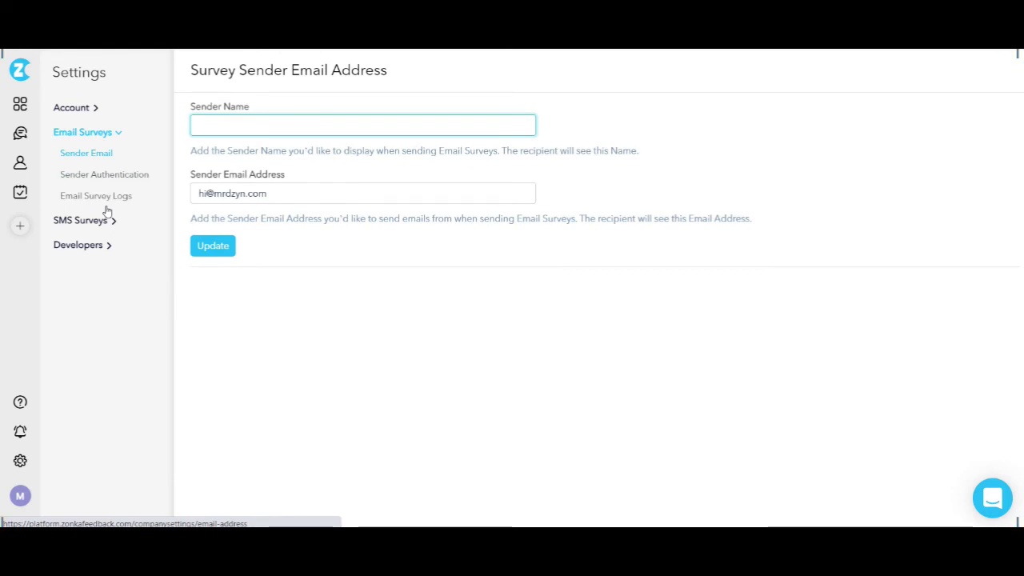
{"action": "left_click", "coordinate": [108, 203]}
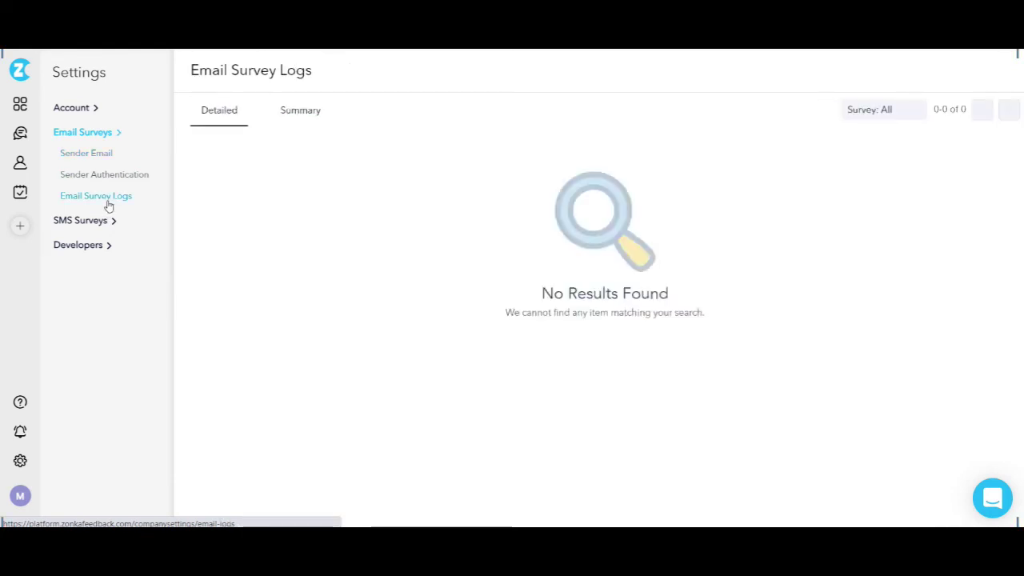
{"action": "left_click", "coordinate": [102, 221]}
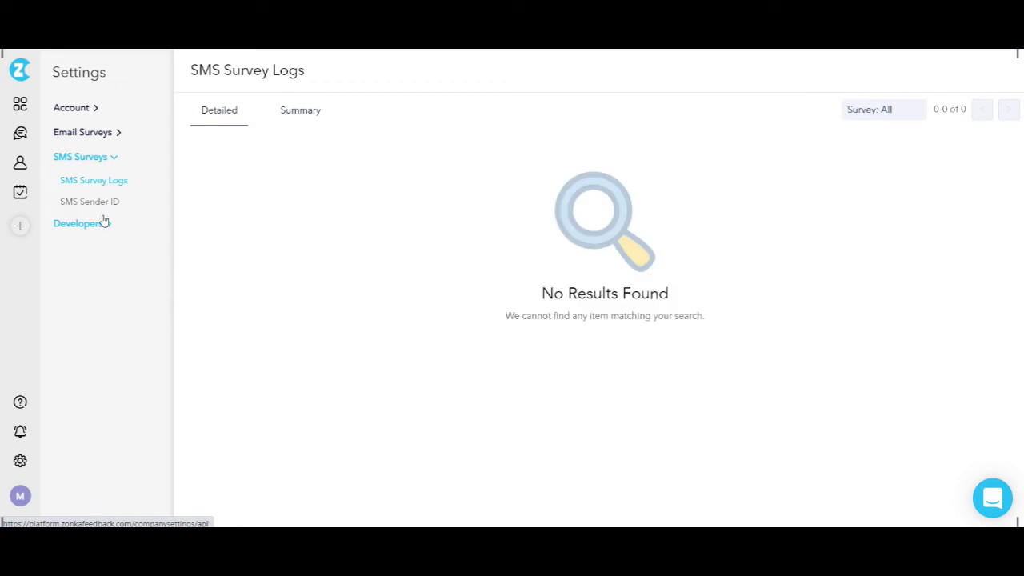
Step: Check SMS Sender ID, API token and Webhooks settings, then open the Surveys list
{"action": "left_click", "coordinate": [112, 204]}
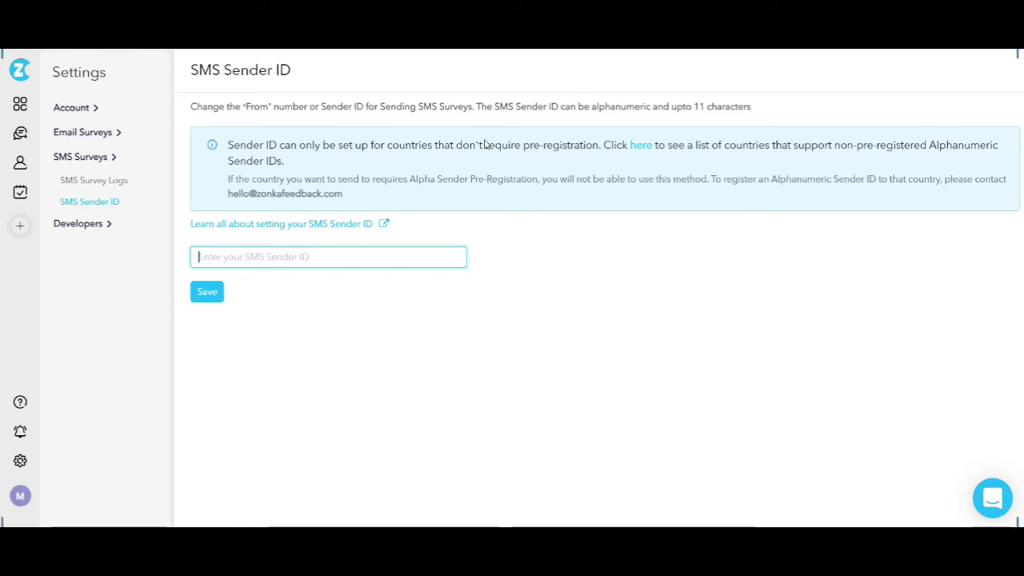
{"action": "left_click", "coordinate": [110, 227]}
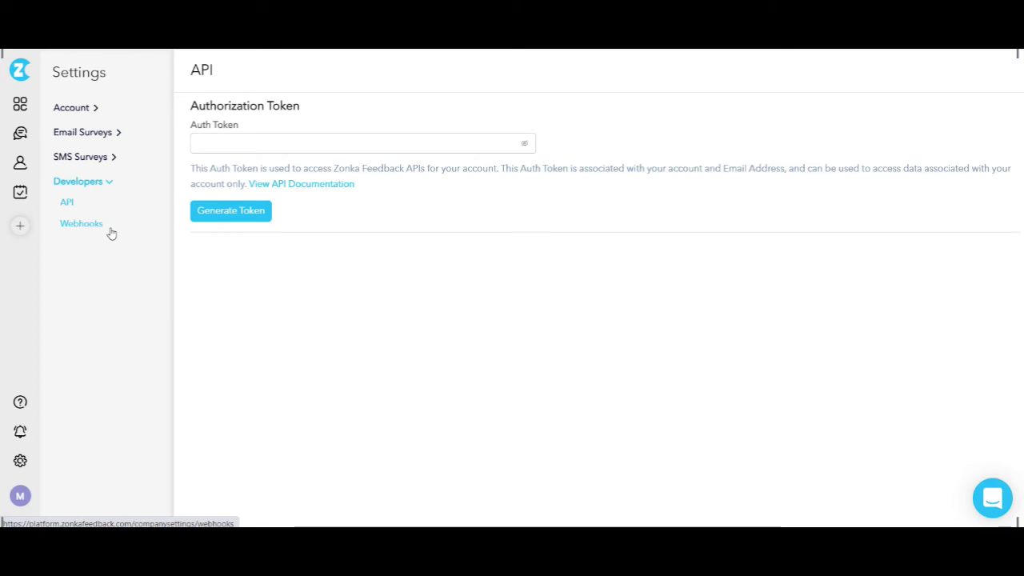
{"action": "left_click", "coordinate": [97, 229]}
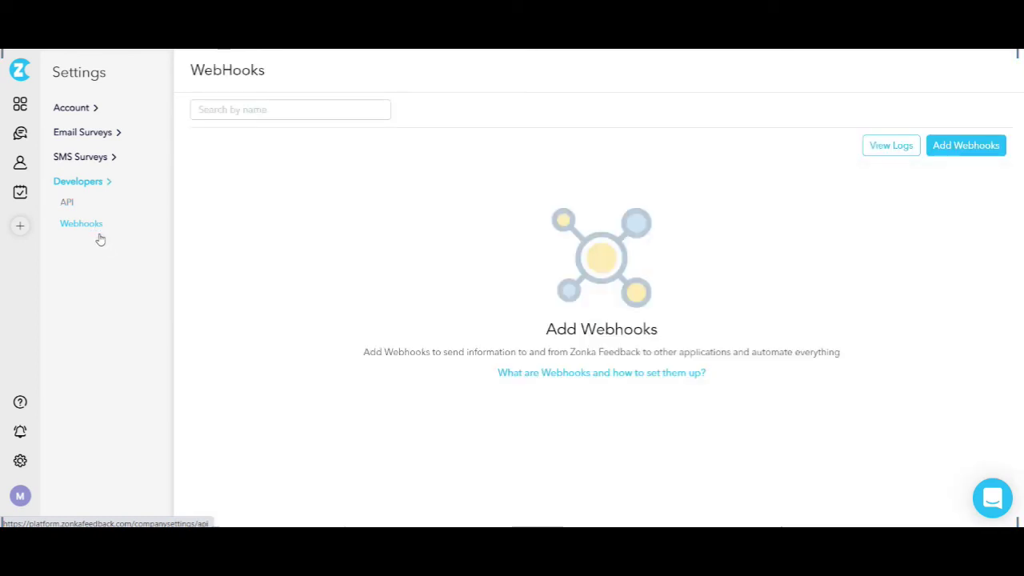
{"action": "left_click", "coordinate": [19, 112]}
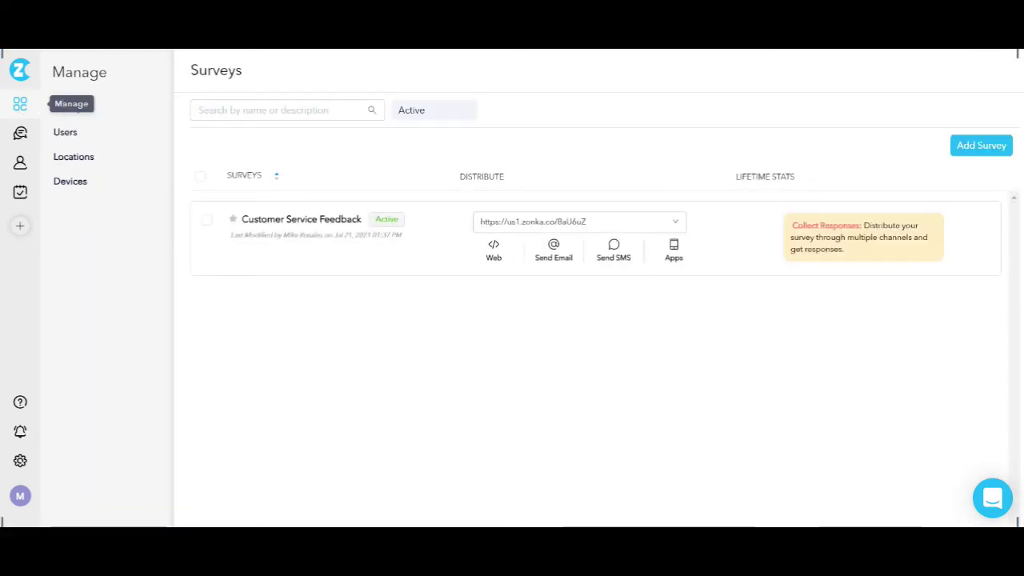
Step: Glance at Users, then open Locations and switch on Enable Locations
{"action": "left_click", "coordinate": [71, 142]}
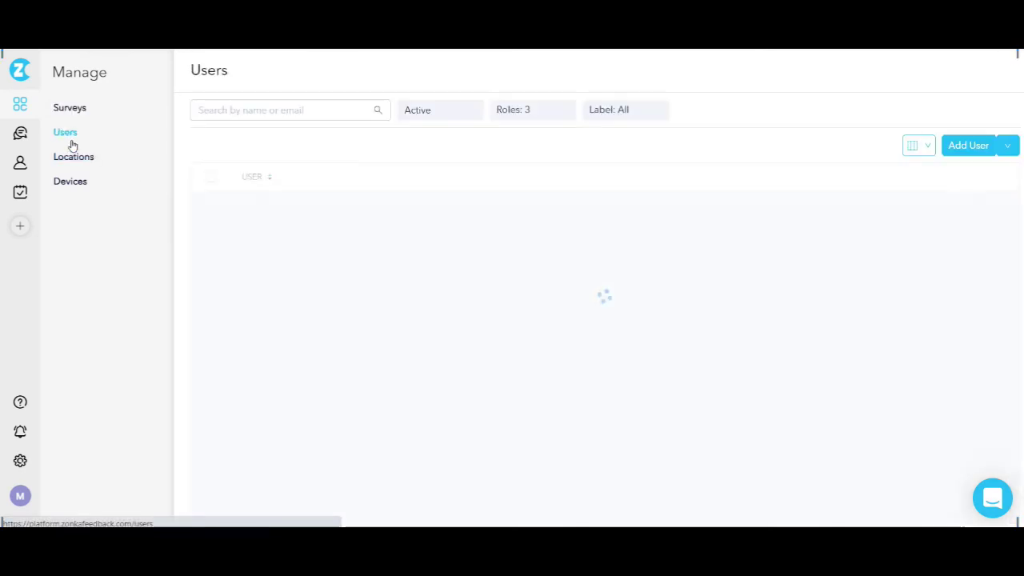
{"action": "left_click", "coordinate": [73, 158]}
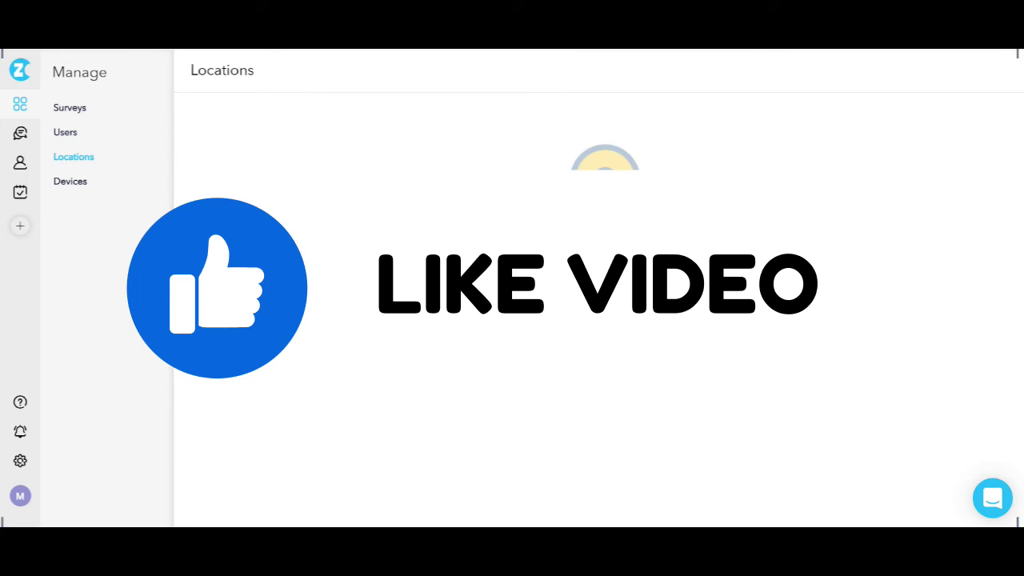
{"action": "left_click", "coordinate": [613, 312]}
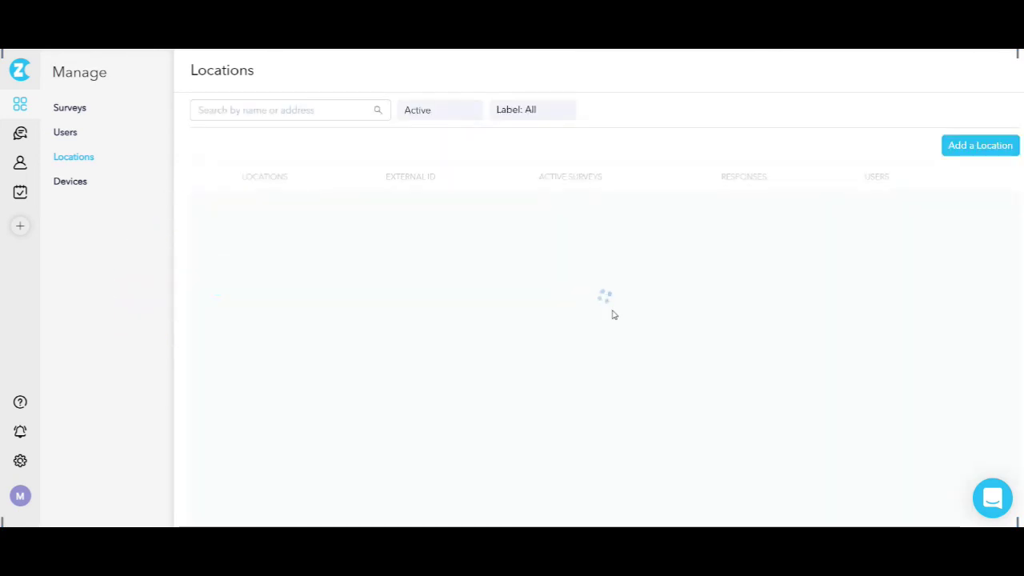